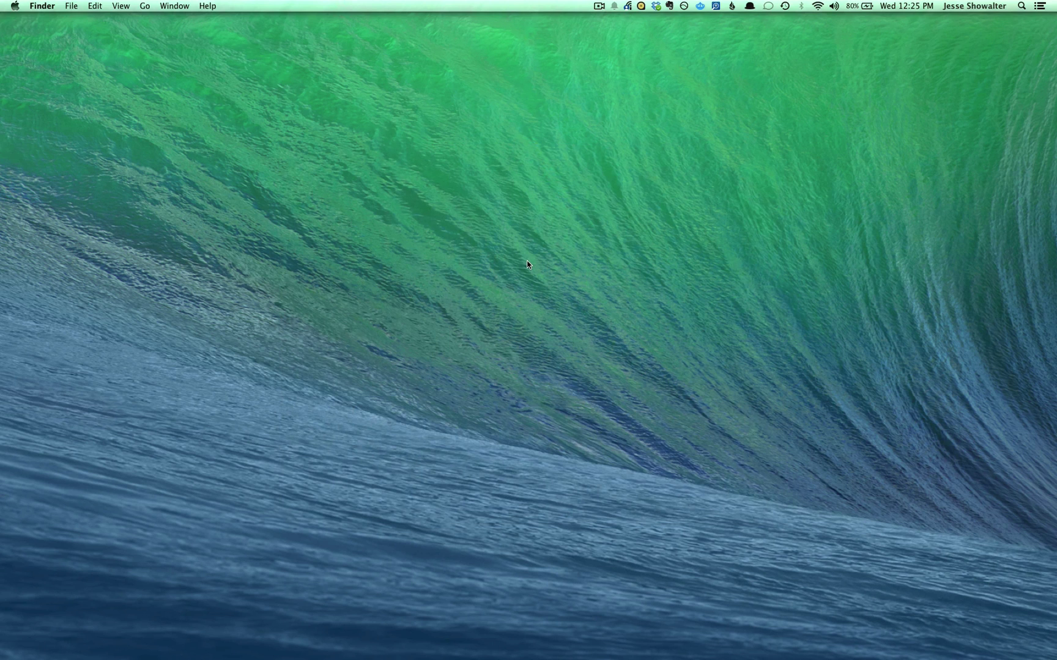
# Switch to Chrome and scroll the MODX Lesson home page down to the Title goes here and Another one items.
pyautogui.press('super+Tab')
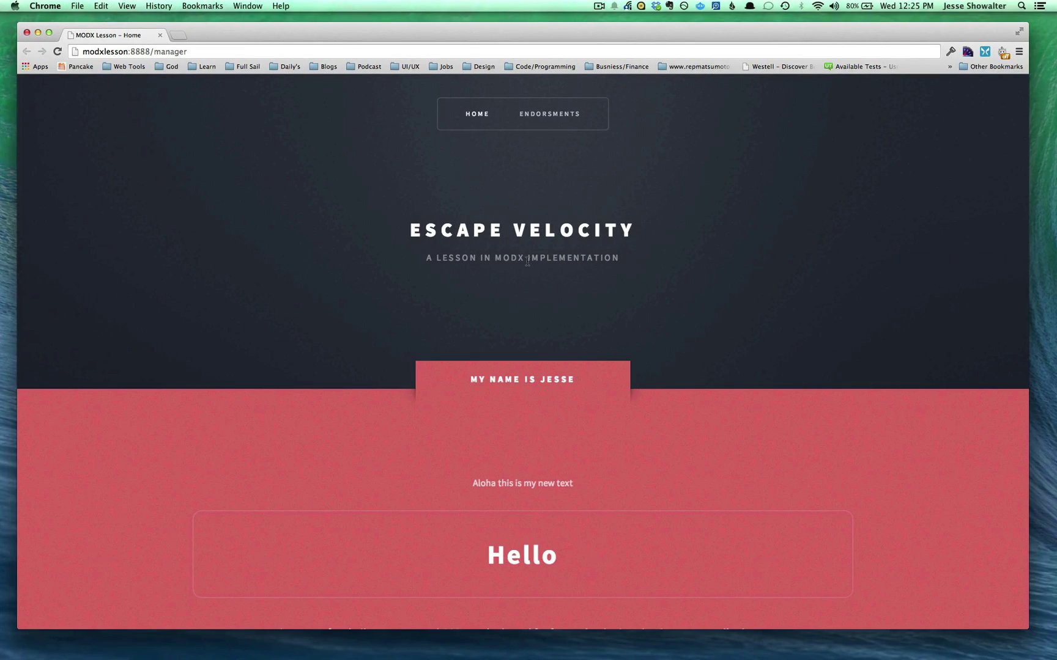
pyautogui.moveTo(554, 119)
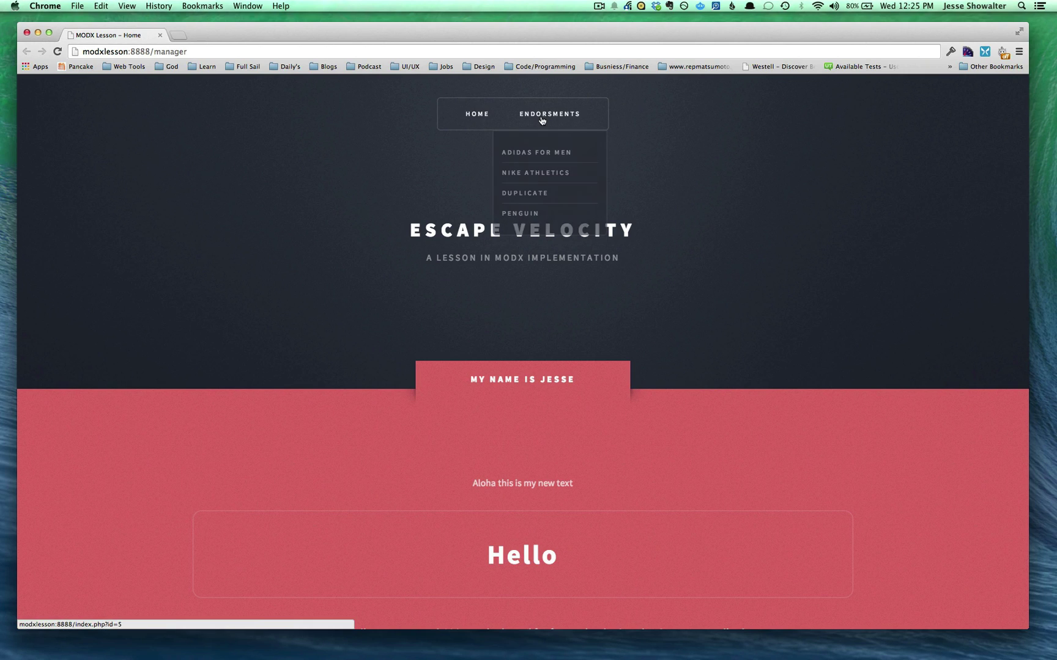
pyautogui.scroll(-2, 712, 258)
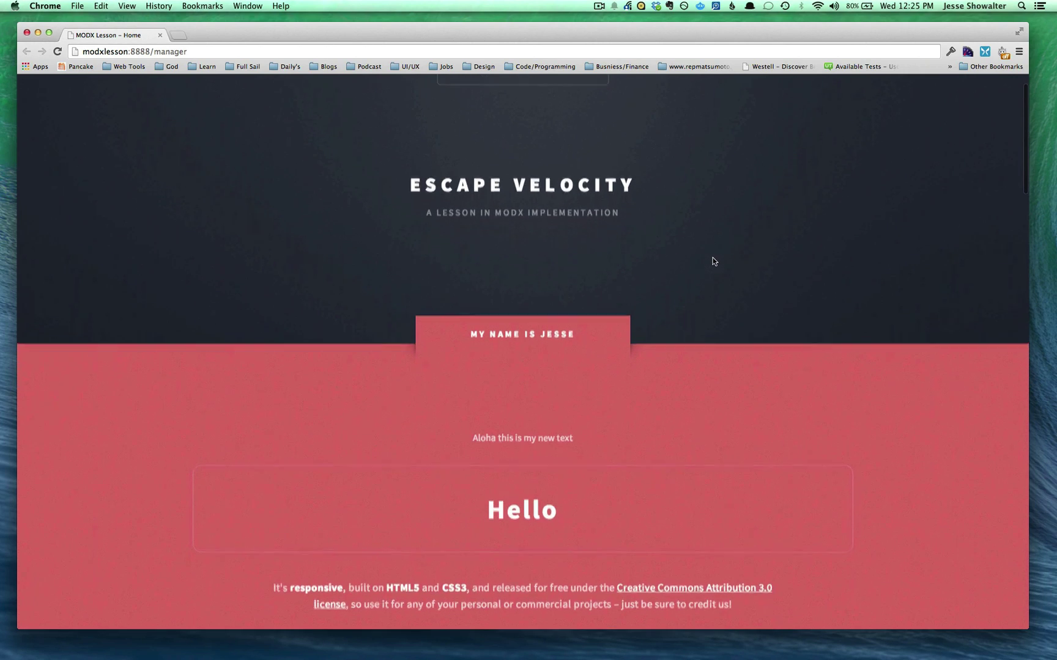
pyautogui.moveTo(487, 507); pyautogui.dragTo(523, 507)
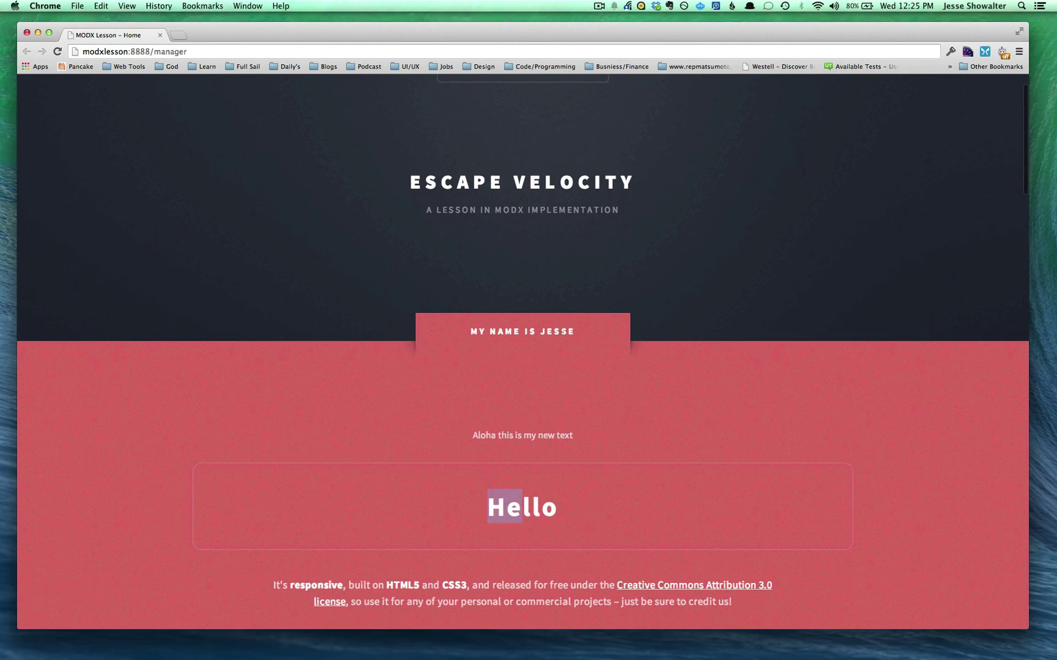
pyautogui.tripleClick(524, 357)
pyautogui.scroll(-6, 538, 376)
pyautogui.click(537, 377)
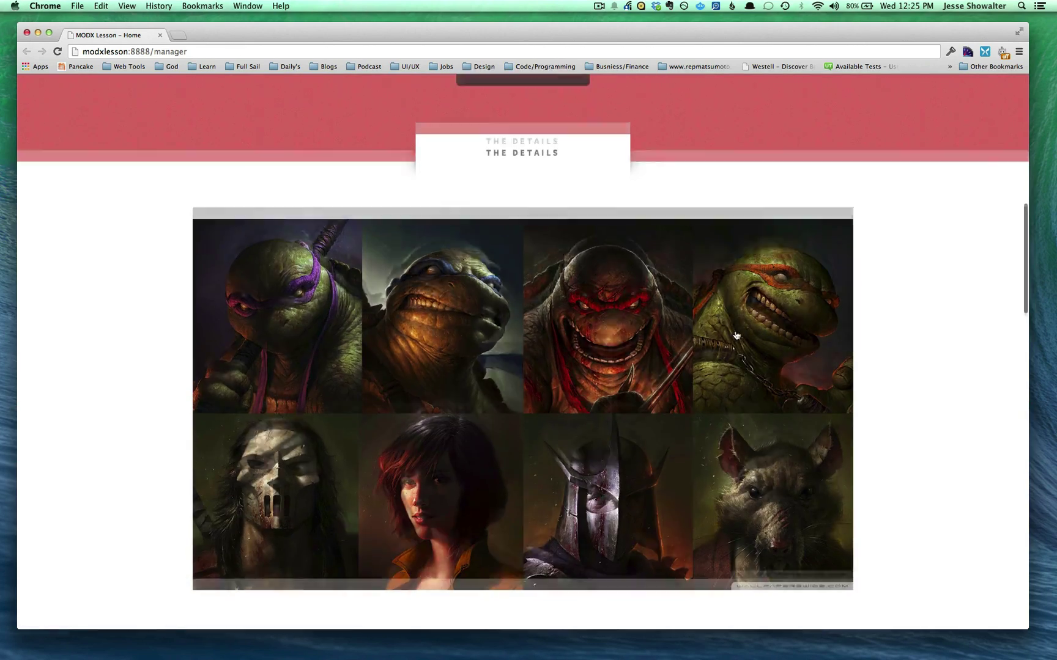
pyautogui.scroll(-10, 437, 392)
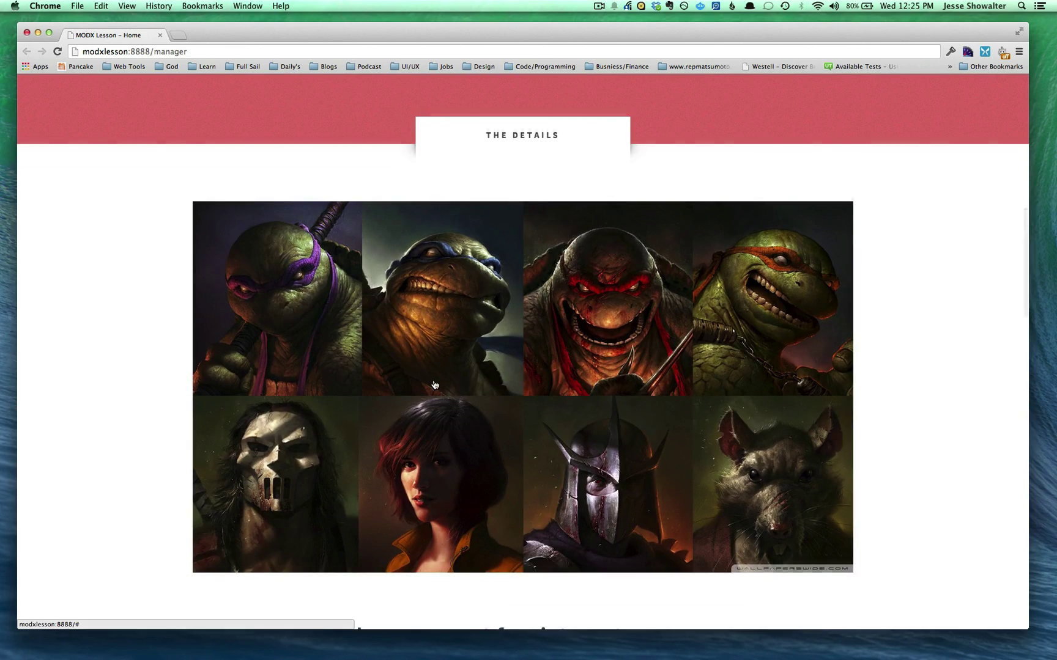
pyautogui.scroll(-6, 524, 496)
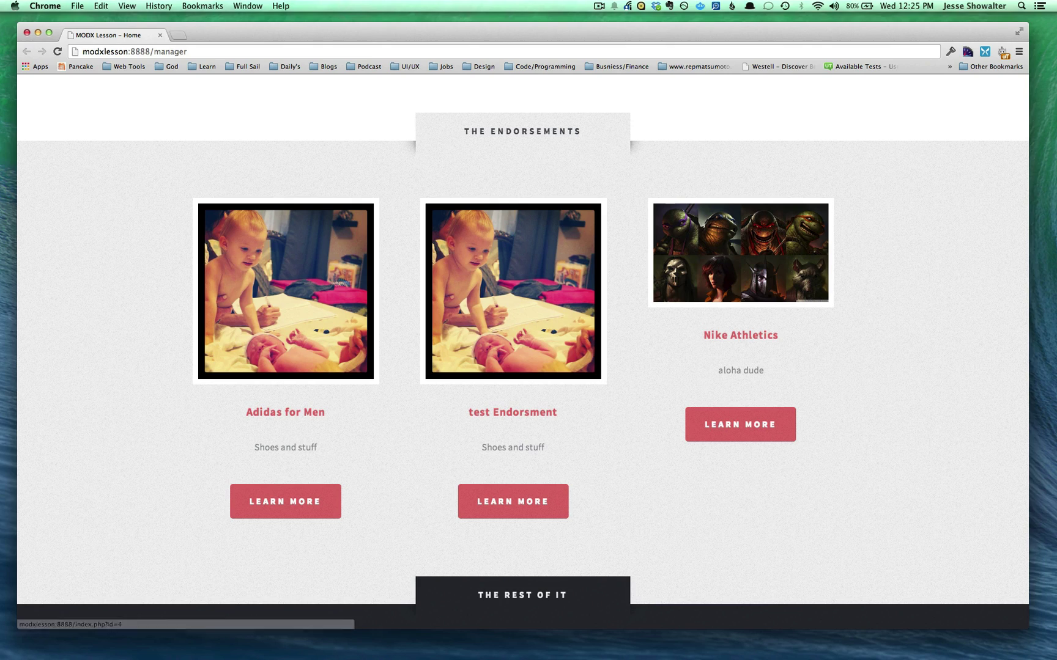
pyautogui.scroll(-5, 786, 300)
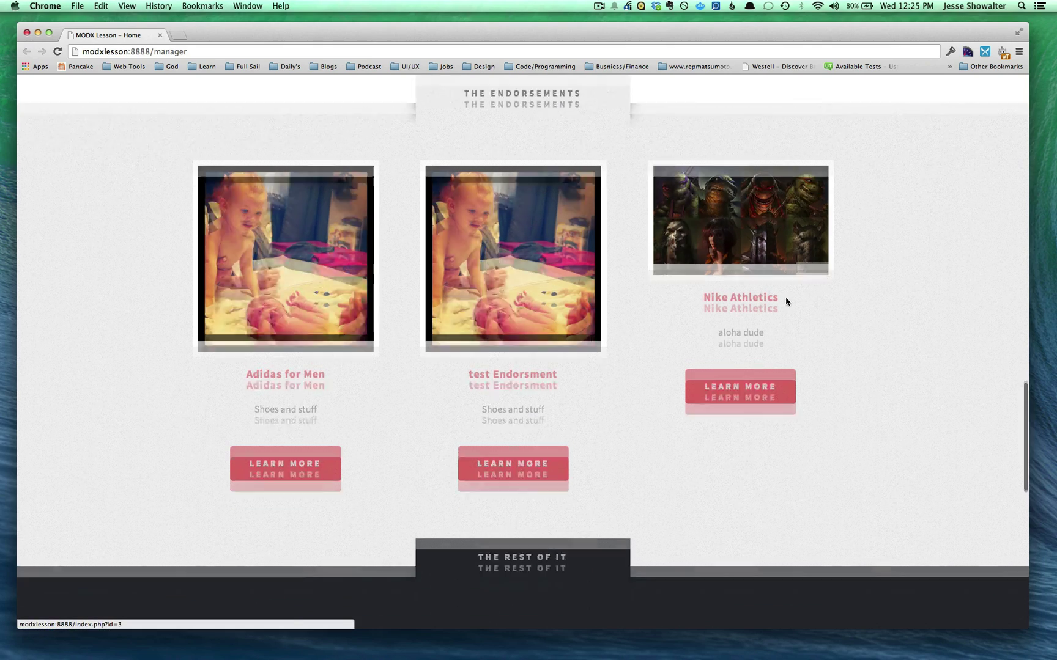
pyautogui.scroll(10, 786, 300)
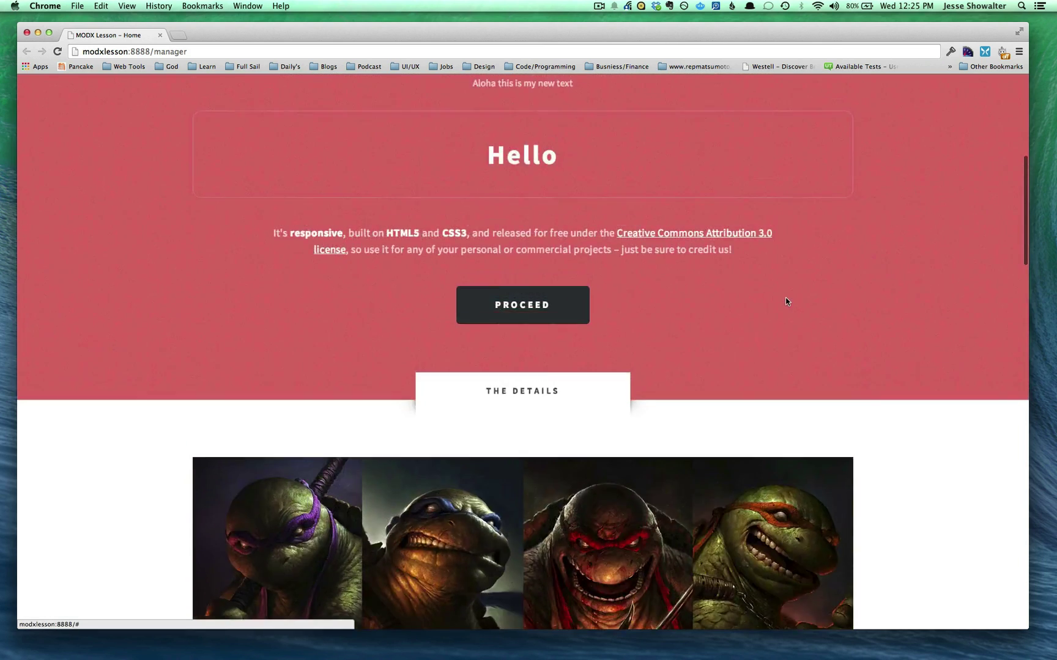
pyautogui.scroll(-5, 786, 301)
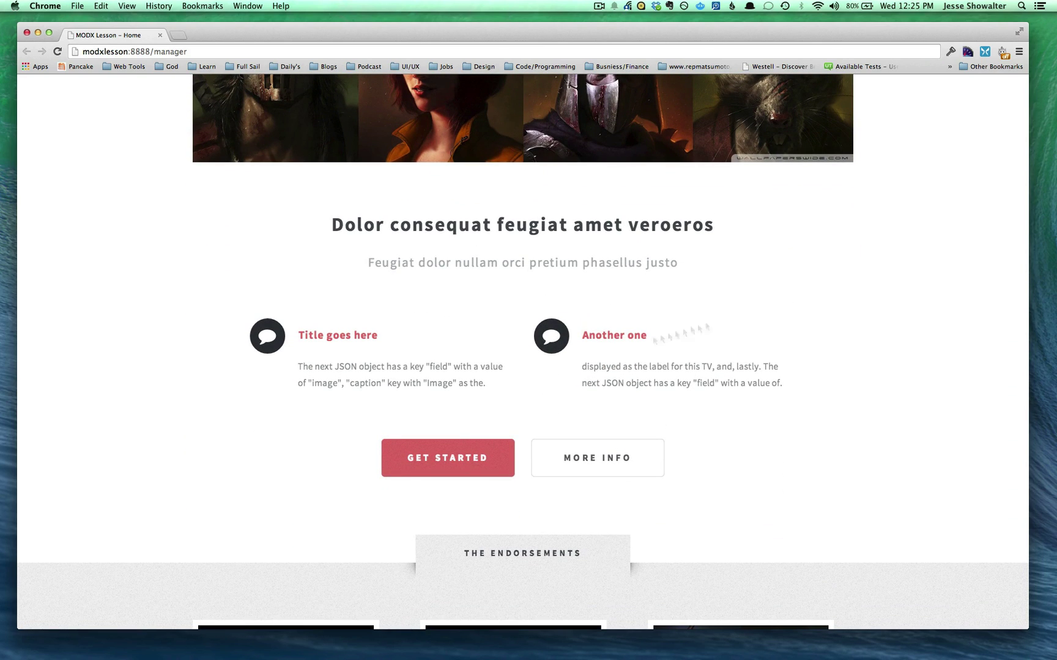
# Highlight the description paragraph under Title goes here on the home page.
pyautogui.moveTo(498, 389); pyautogui.dragTo(308, 367)
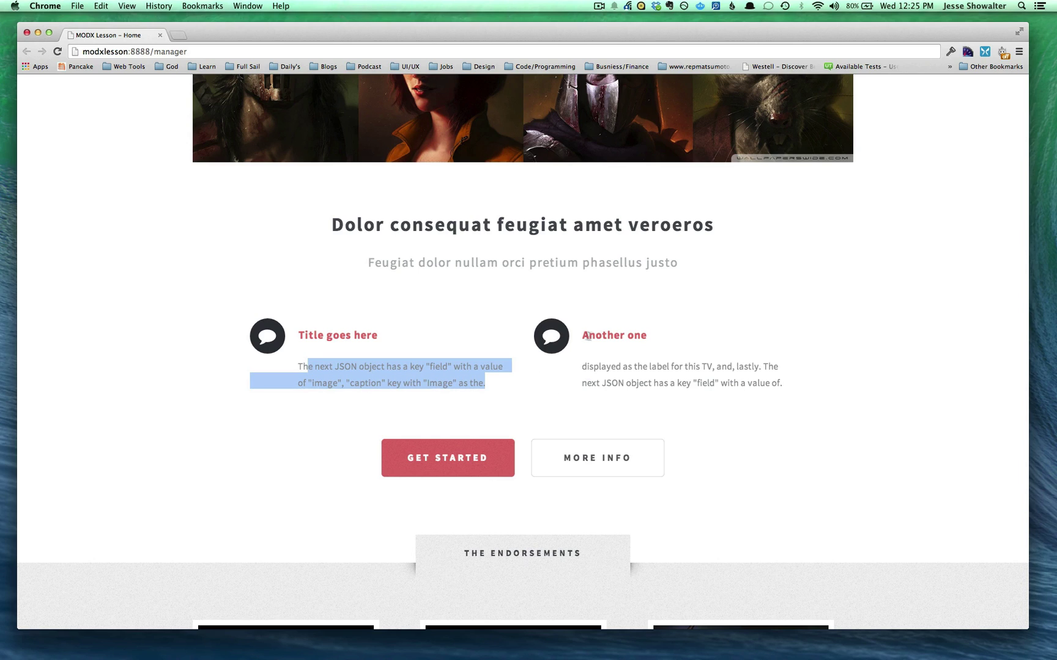
pyautogui.click(681, 411)
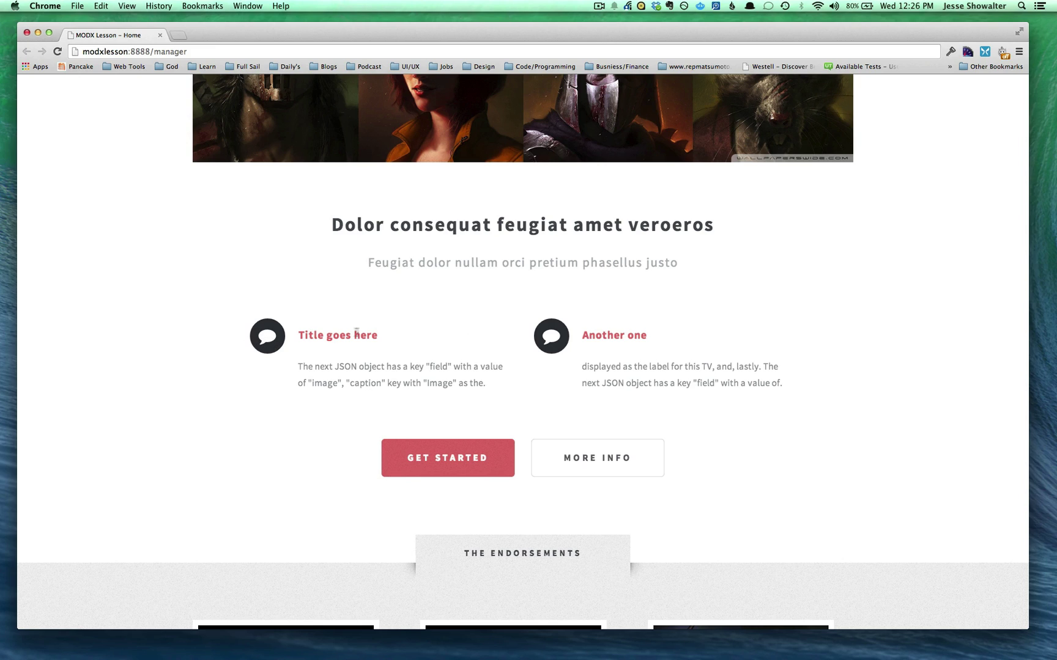
pyautogui.moveTo(356, 331); pyautogui.dragTo(294, 336)
pyautogui.moveTo(493, 388); pyautogui.dragTo(290, 363)
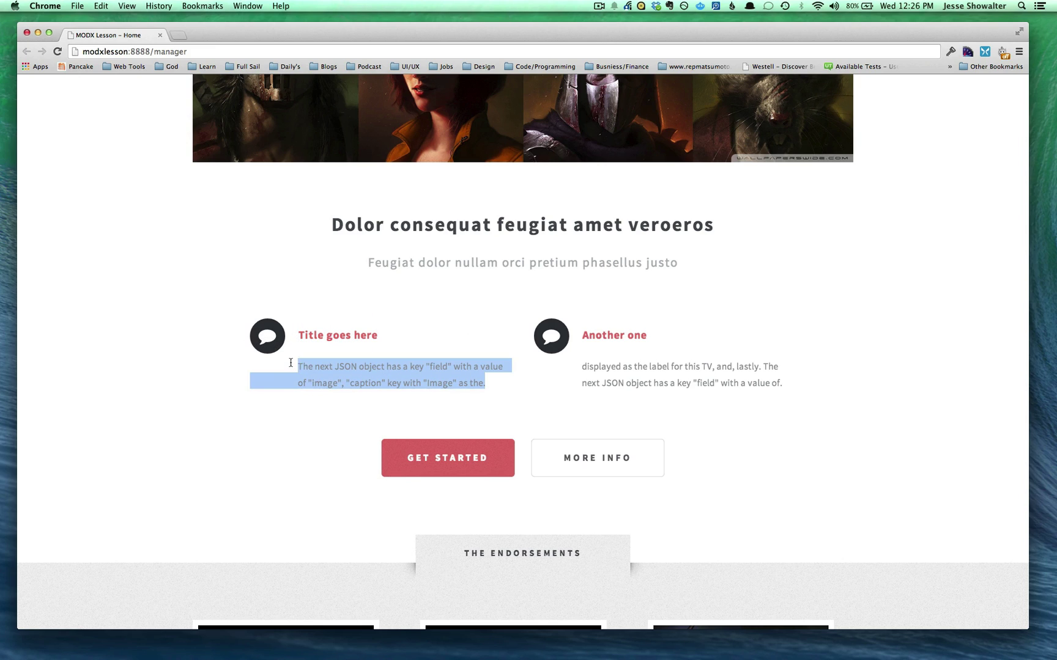
pyautogui.click(367, 382)
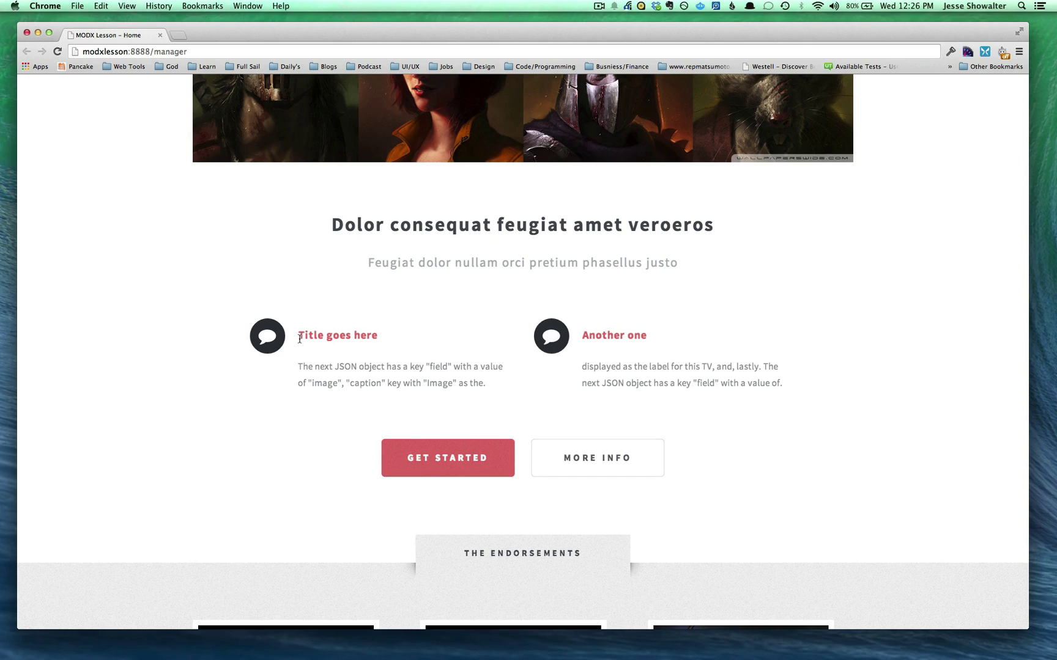
# Highlight the Title goes here heading, then load modxlesson:8888/manager in the address bar.
pyautogui.moveTo(299, 338); pyautogui.dragTo(379, 343)
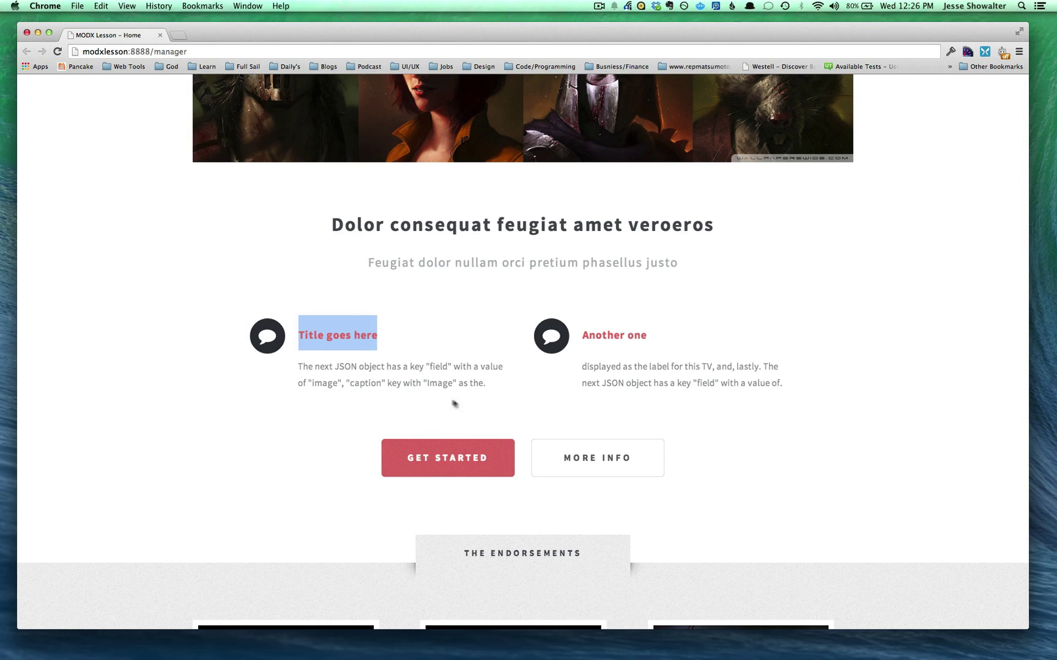
pyautogui.click(224, 51)
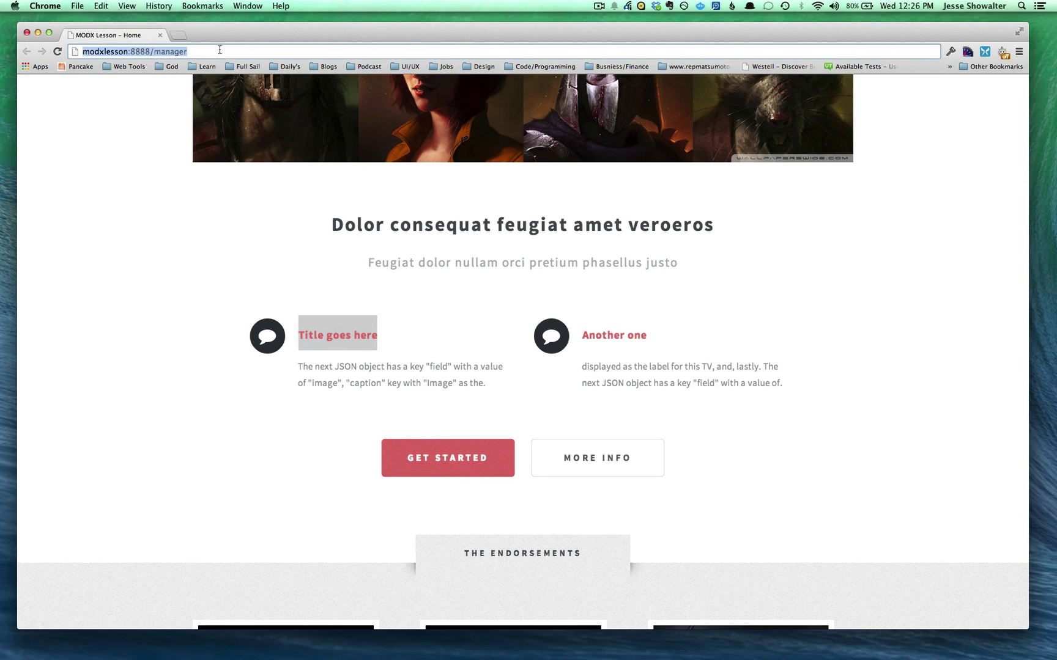
pyautogui.press('Return')
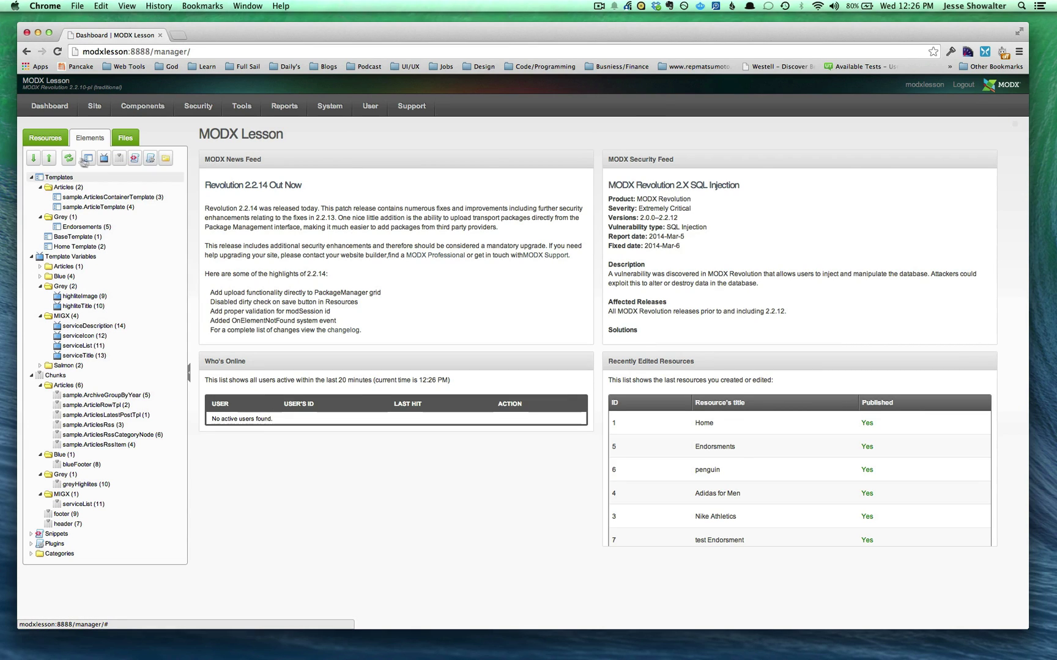
# Open the Home resource from the Resources tree and show its Template Variables.
pyautogui.click(46, 144)
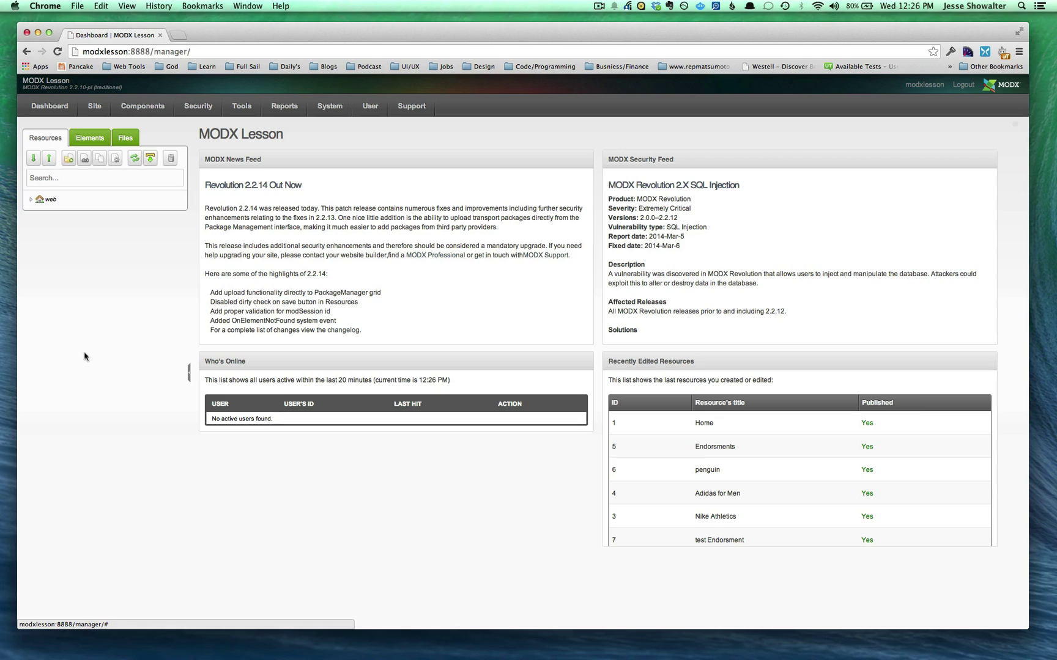
pyautogui.click(64, 211)
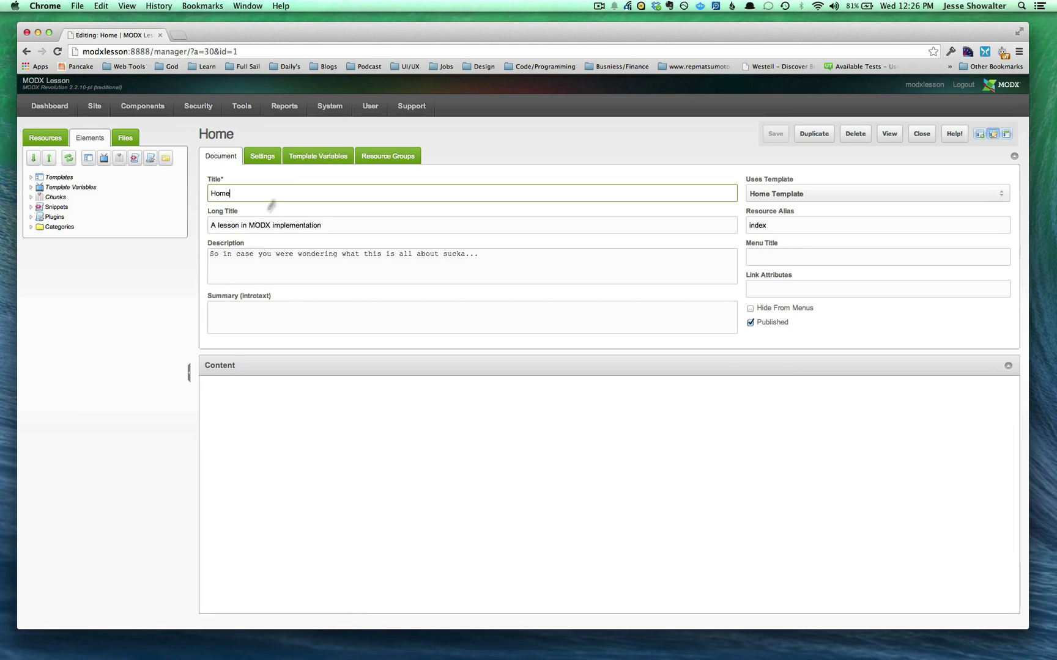
pyautogui.click(319, 157)
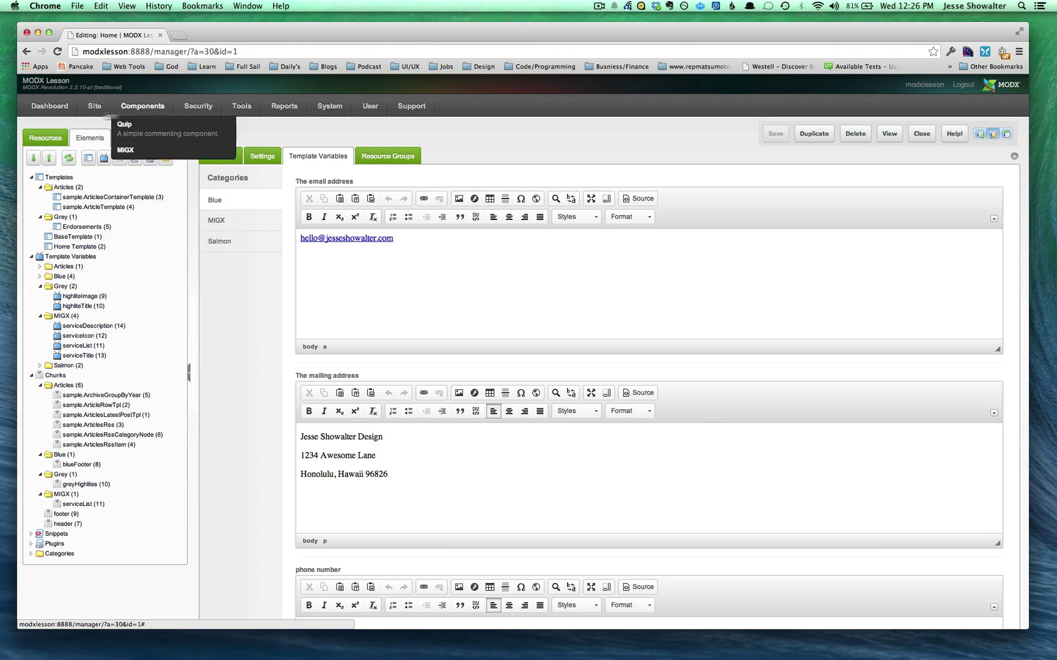
# Preview the site in a new tab, then return and open the MIGX category with serviceList.
pyautogui.moveTo(94, 106)
pyautogui.click(98, 131)
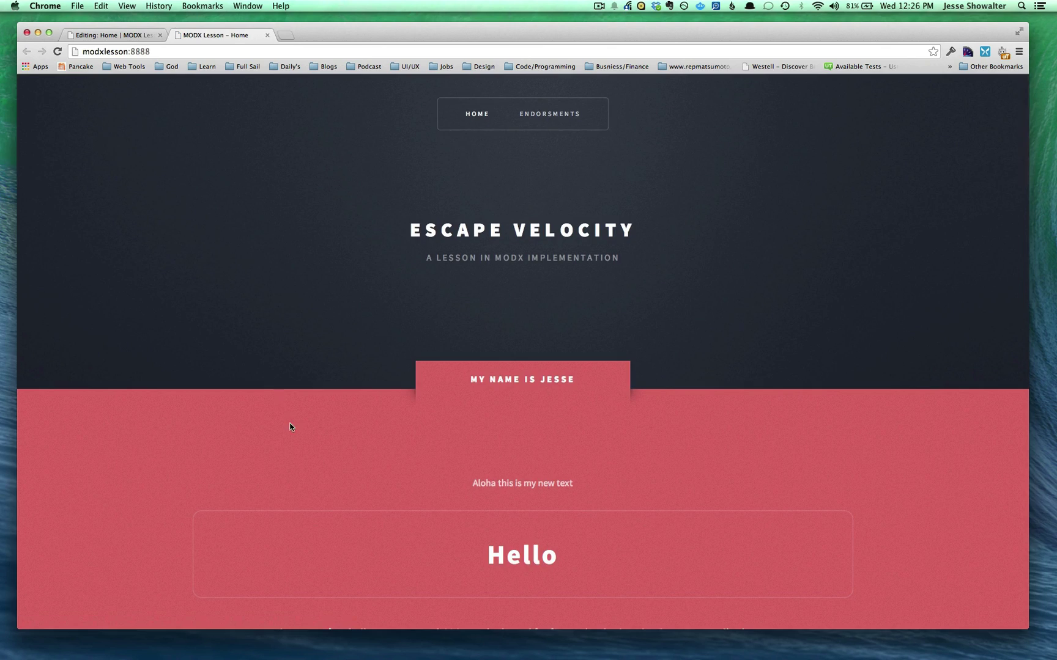
pyautogui.scroll(-15, 290, 427)
pyautogui.scroll(4, 290, 427)
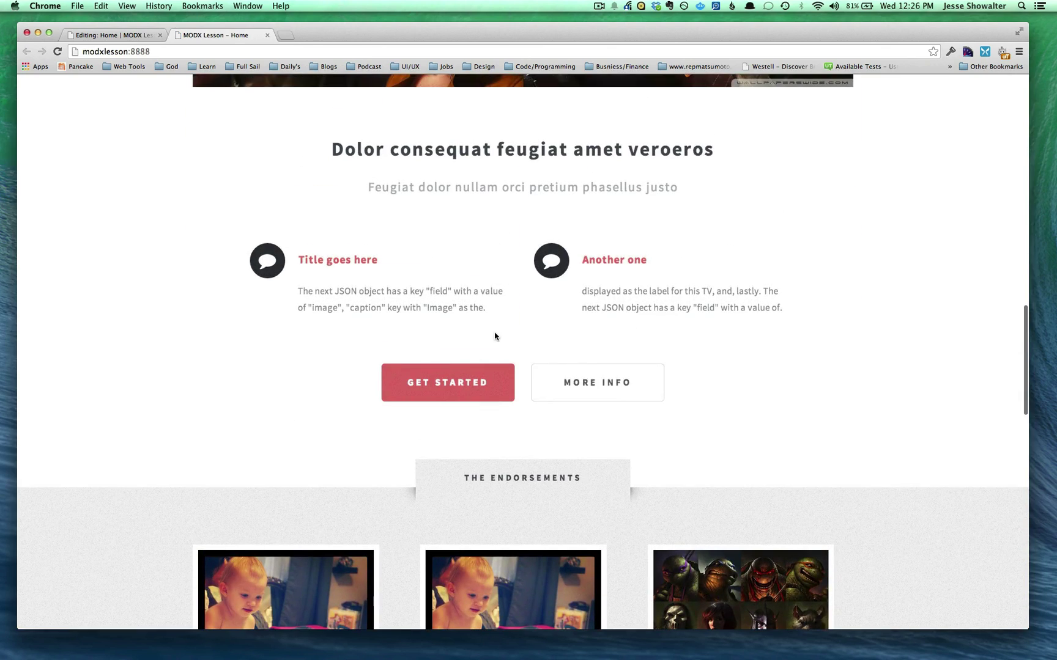
pyautogui.press('super+shift+bracketleft')
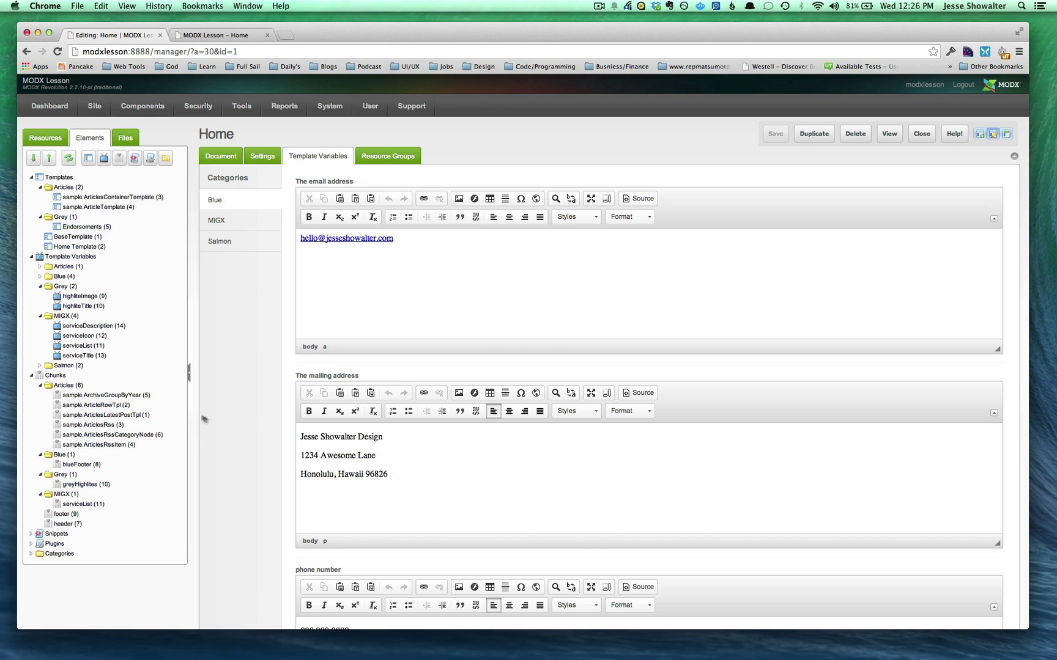
pyautogui.click(45, 138)
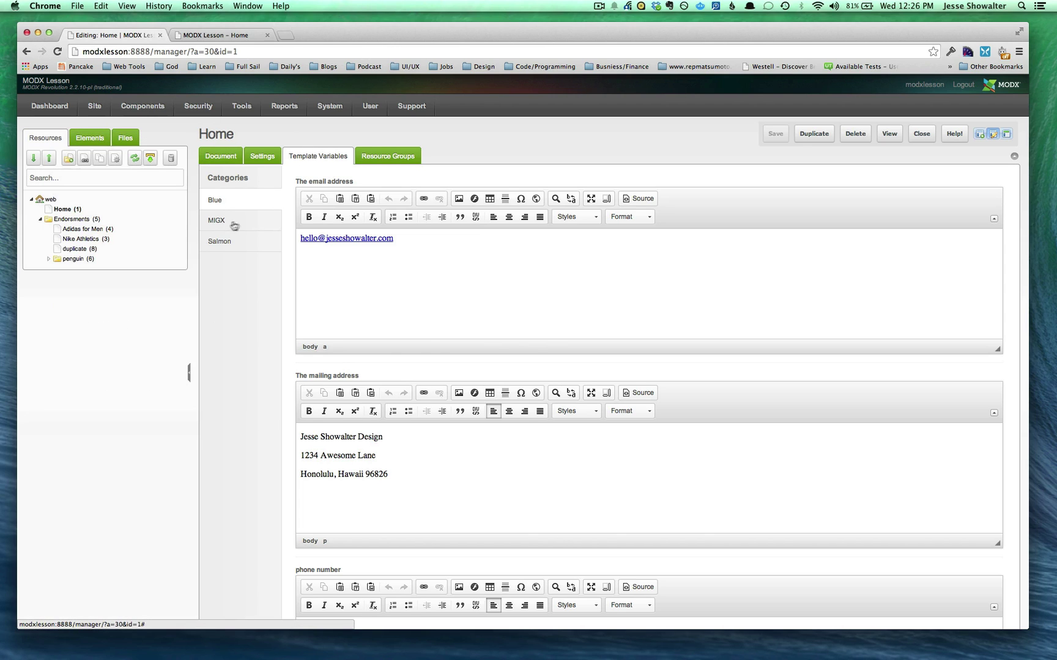
pyautogui.click(221, 227)
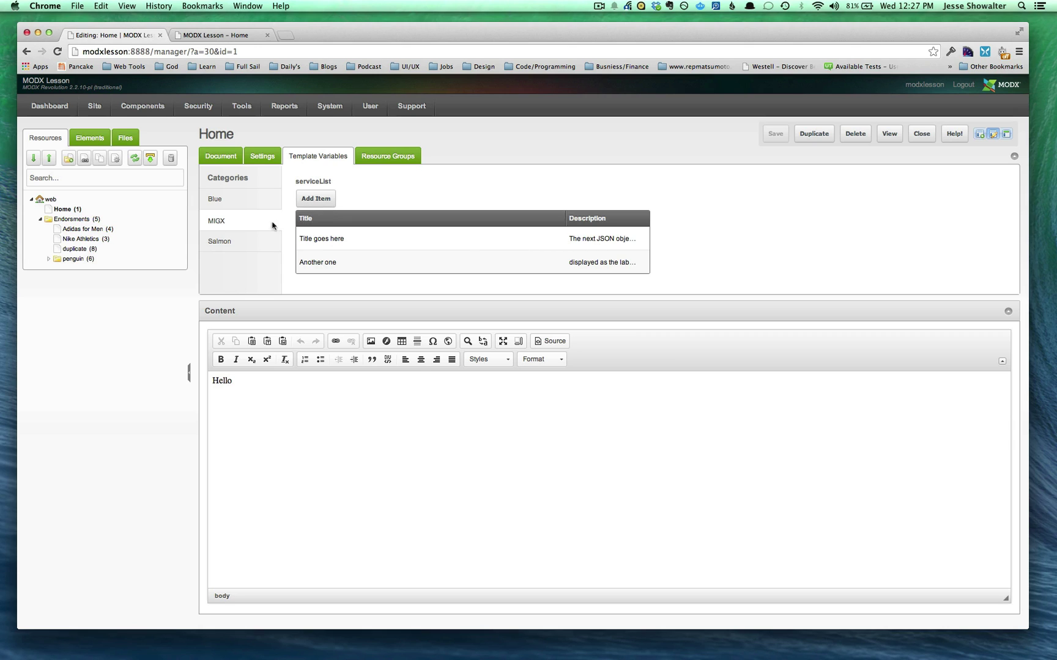
# Add a new serviceList item titled 'Simple addition' with description 'blah blah'.
pyautogui.click(315, 200)
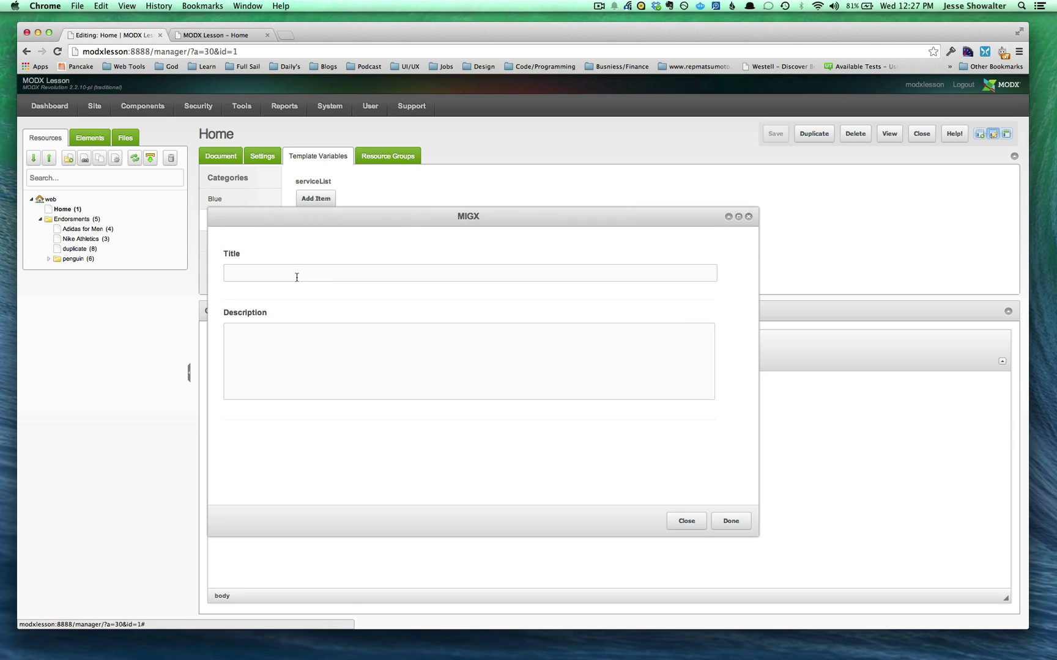
pyautogui.click(297, 277)
pyautogui.write('Simple addition')
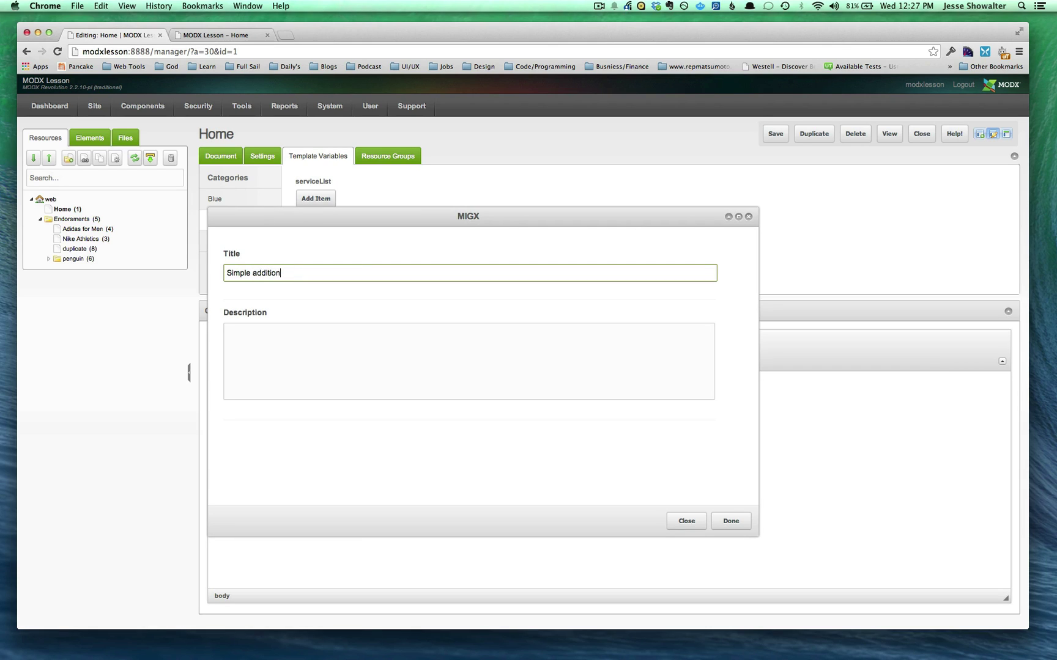
pyautogui.press('Tab')
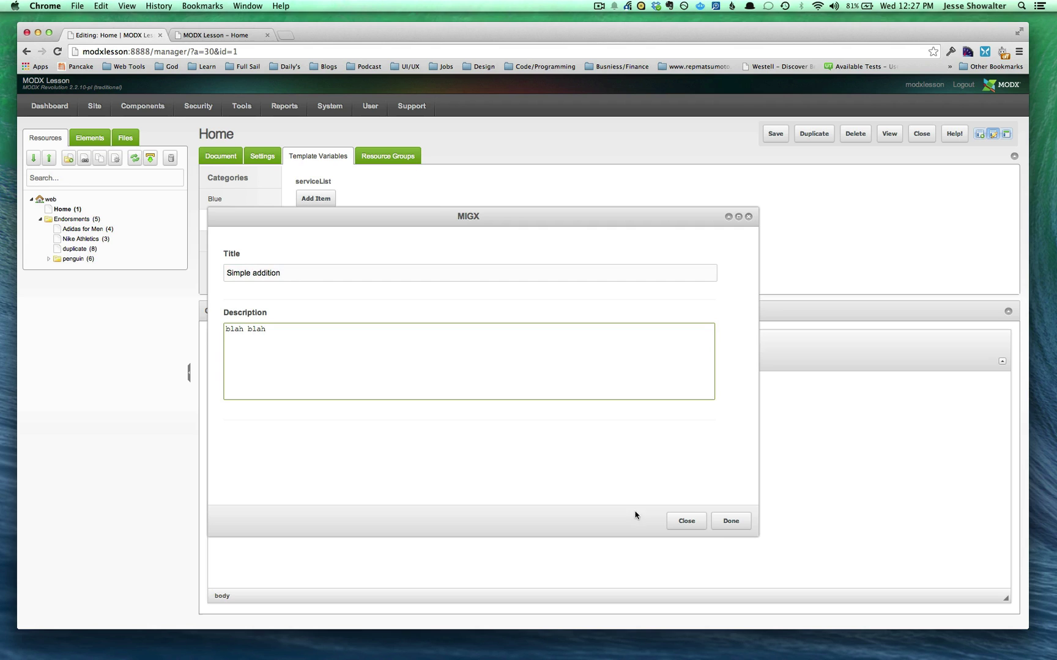
pyautogui.click(731, 522)
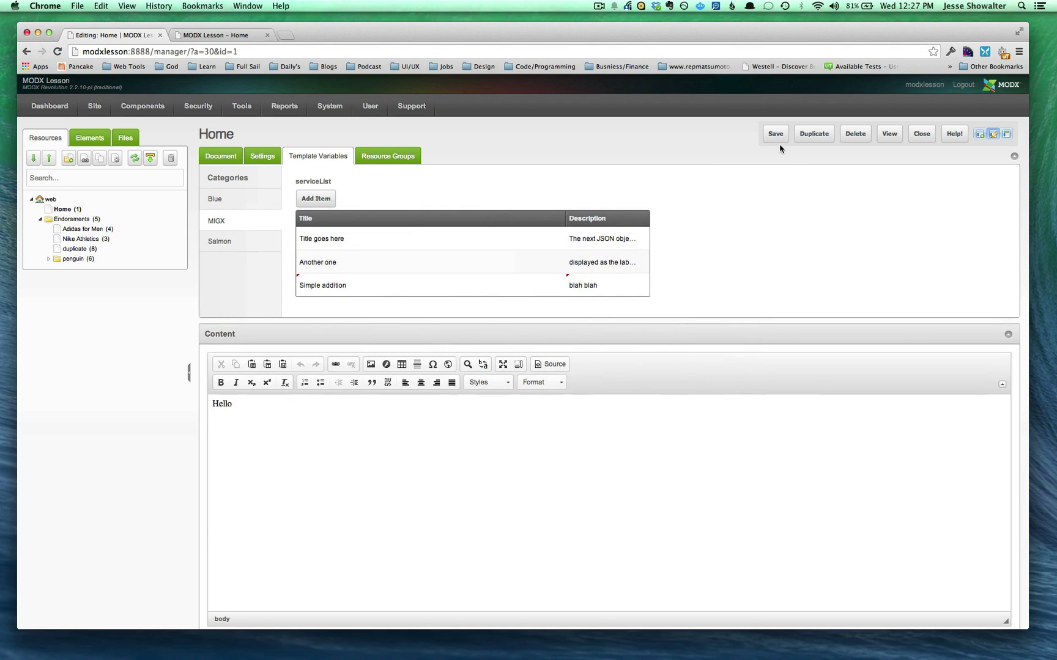
# Save the Home page and reload the live home page to show the new item.
pyautogui.click(776, 135)
pyautogui.press('super+alt+Right')
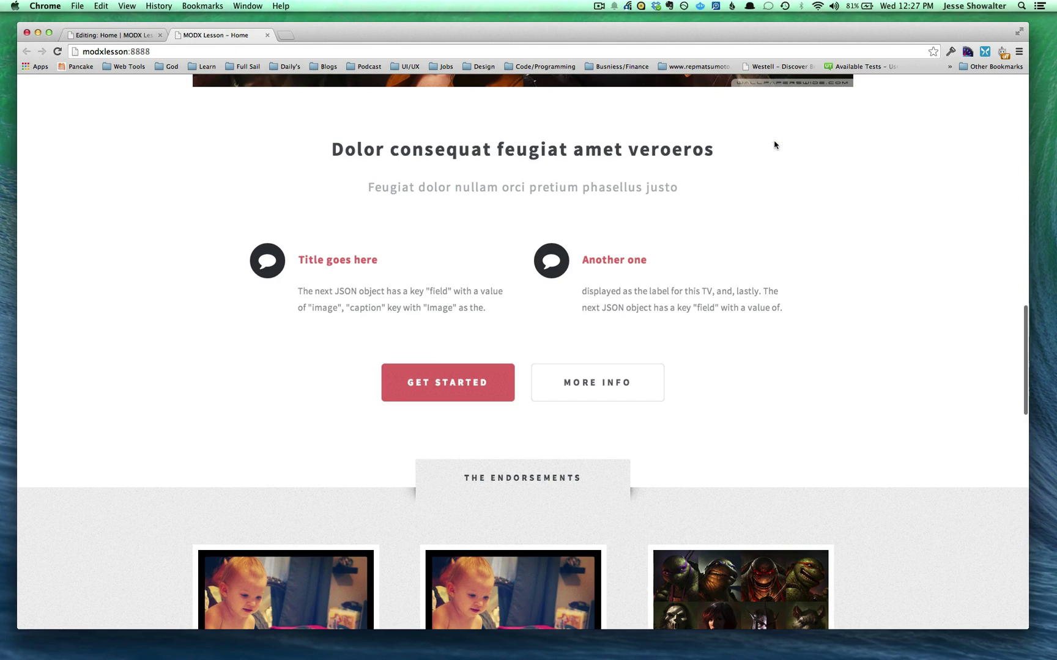
pyautogui.press('super+r')
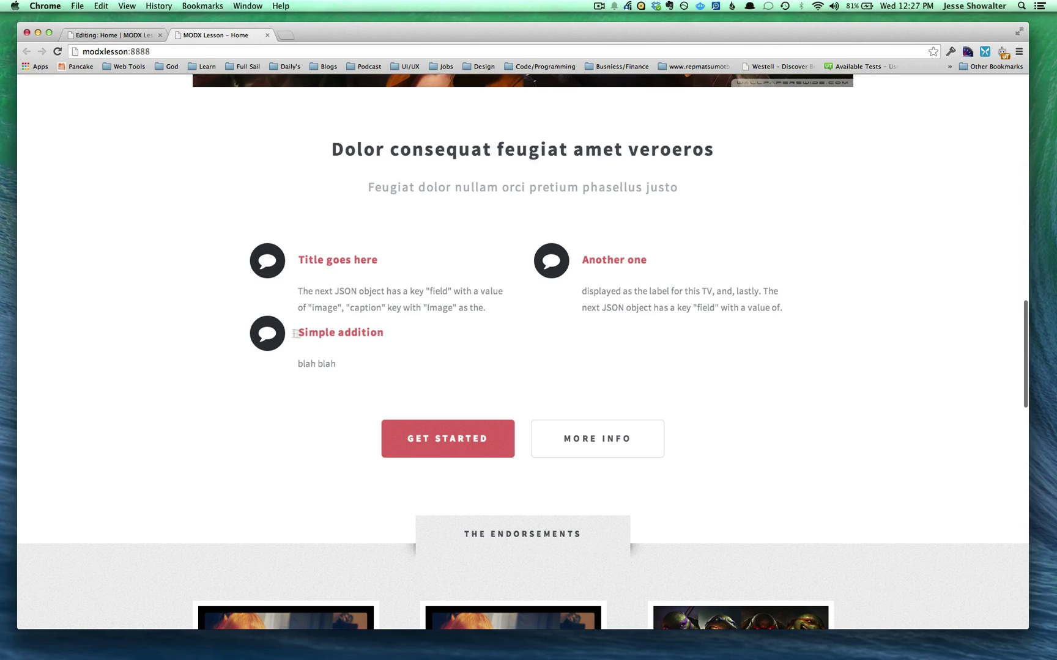
# Duplicate the Simple addition item, save the Home page, and reload the live site.
pyautogui.press('super+alt+Left')
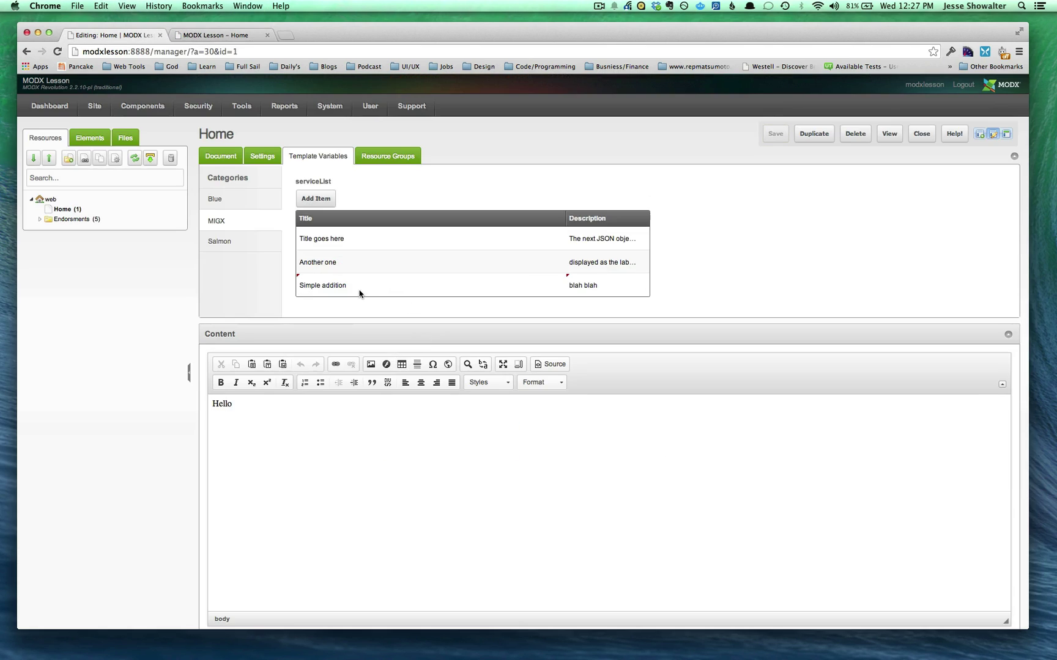
pyautogui.click(359, 292)
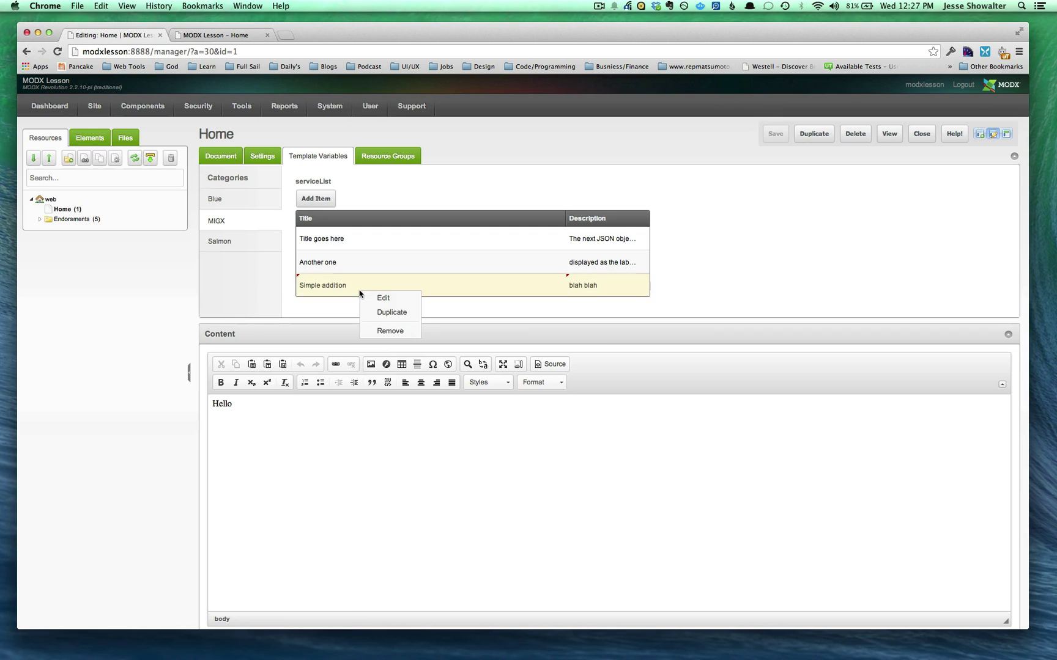
pyautogui.click(392, 312)
pyautogui.click(726, 517)
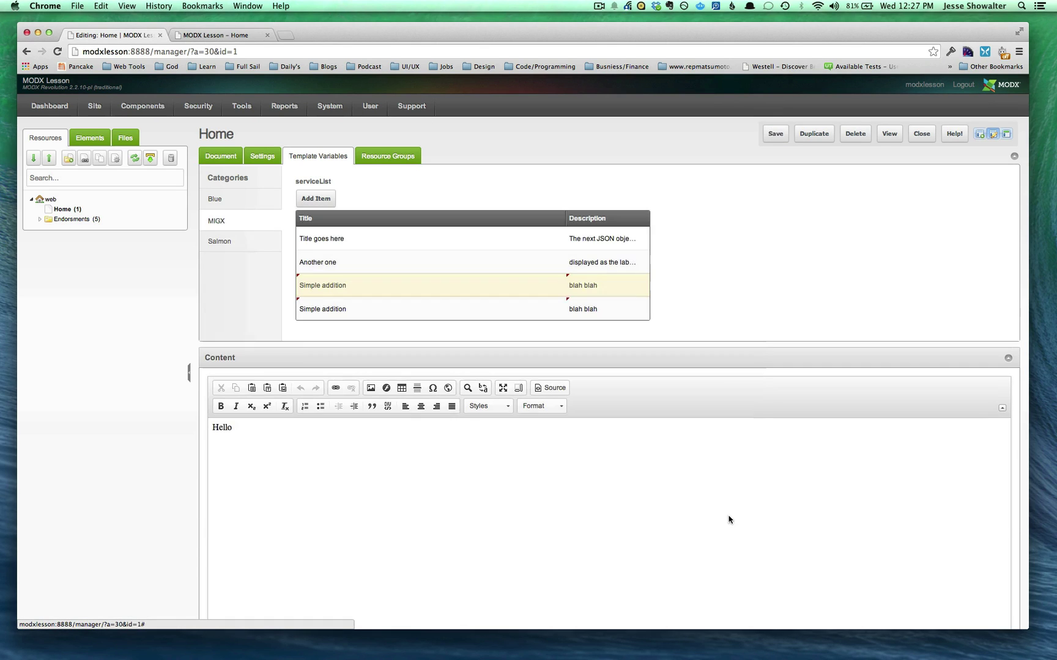
pyautogui.click(774, 135)
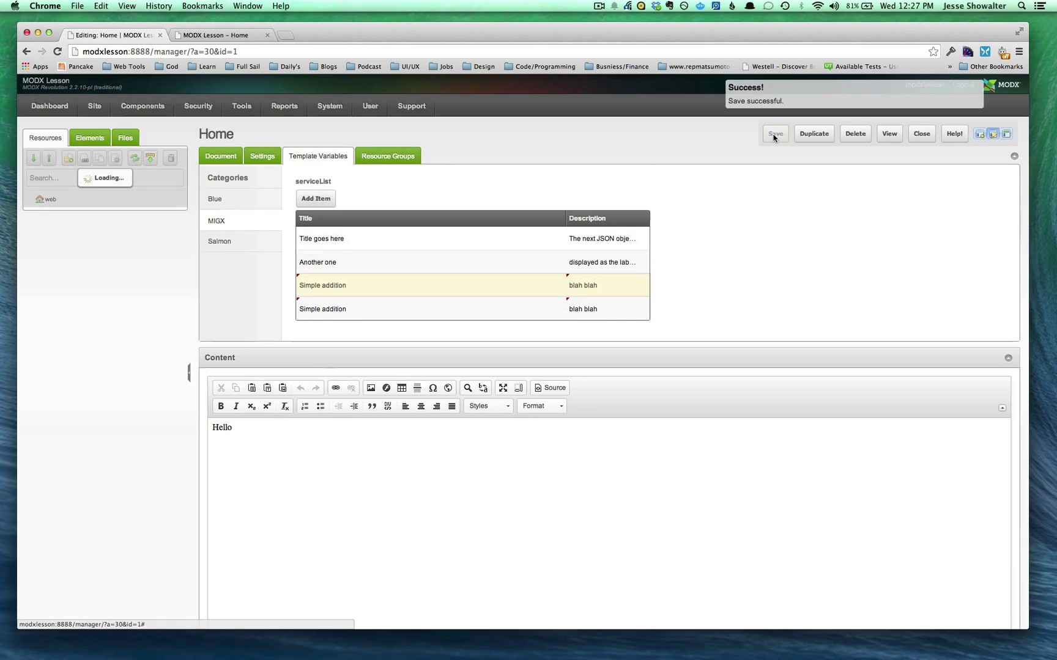
pyautogui.press('super+alt+Right')
pyautogui.press('super+r')
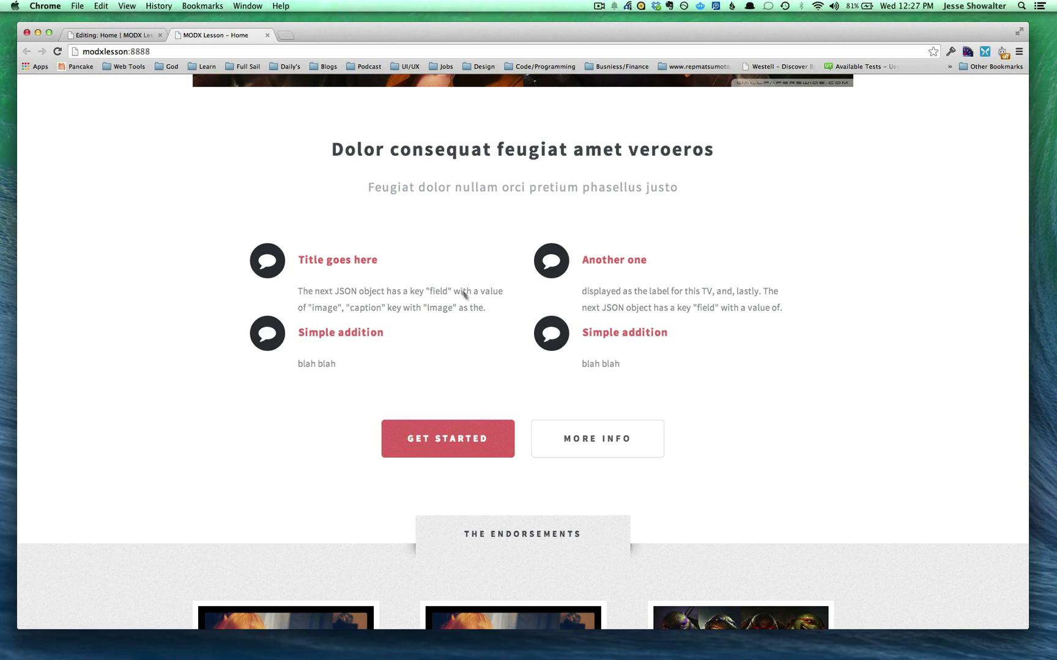
# Drag one Simple addition row above Another one and save the Home page.
pyautogui.press('super+alt+Left')
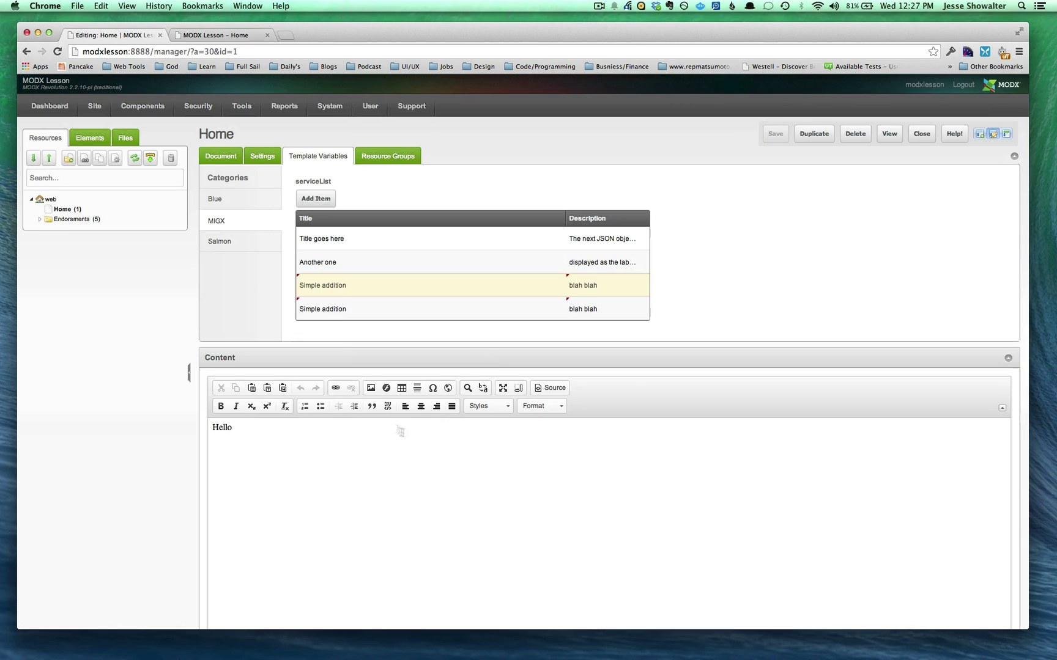
pyautogui.moveTo(334, 292); pyautogui.dragTo(335, 259)
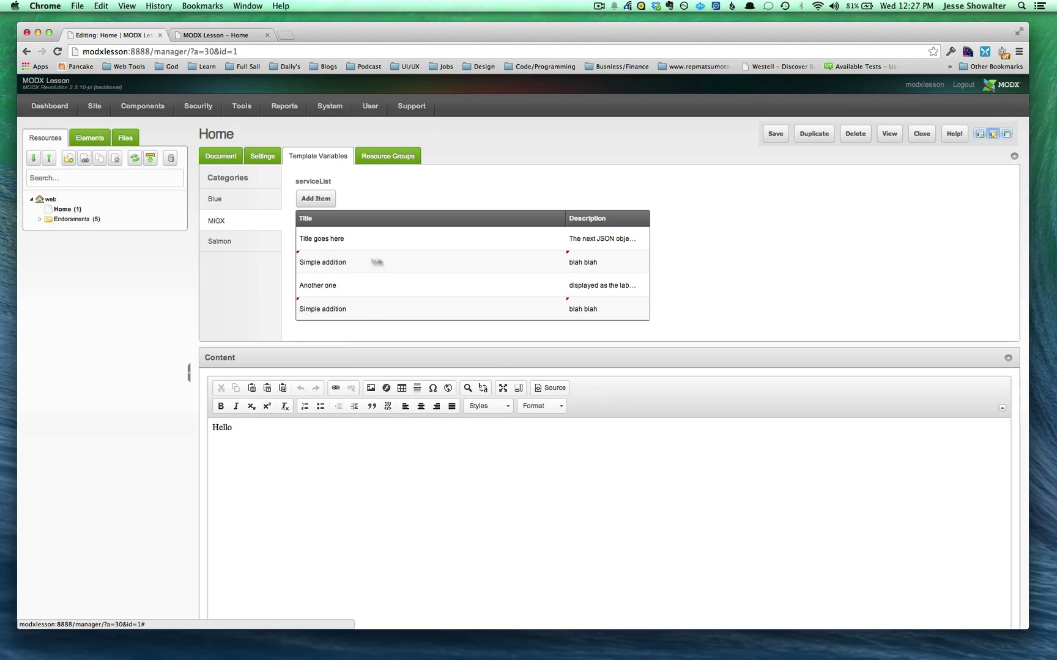
pyautogui.click(773, 133)
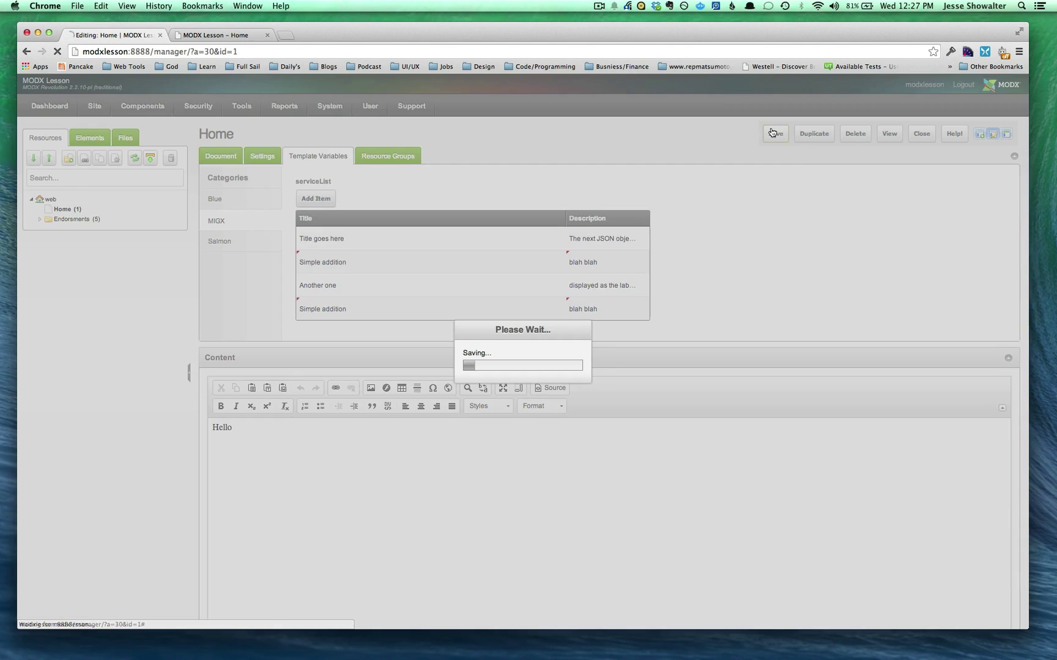
# Reload the live home page to check the new item order, then return to the Editing: Home tab.
pyautogui.press('super+alt+Right')
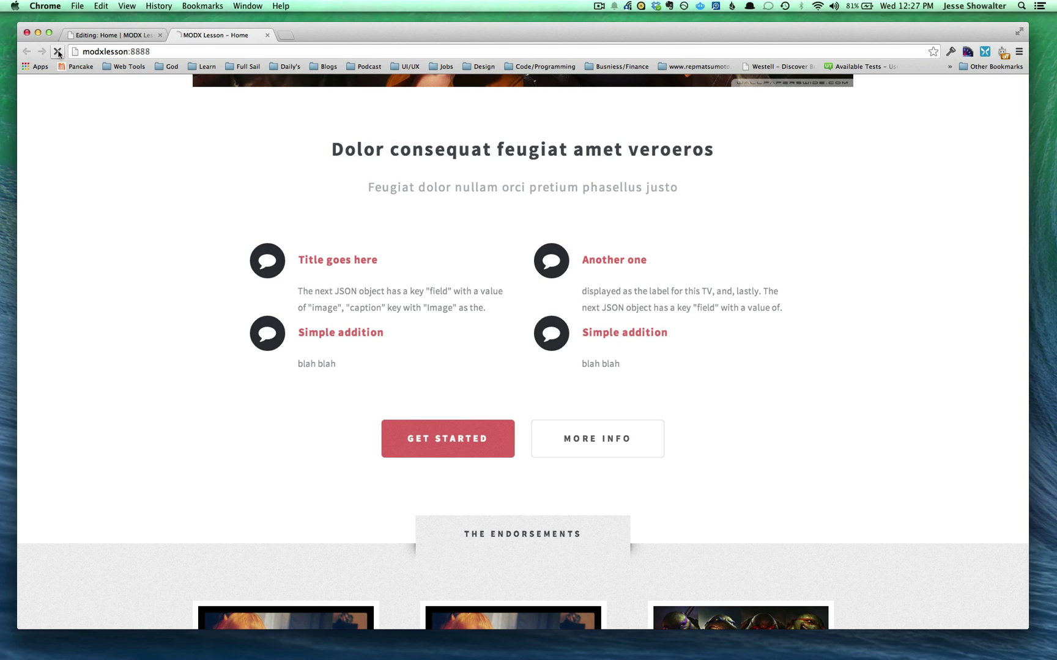
pyautogui.click(57, 52)
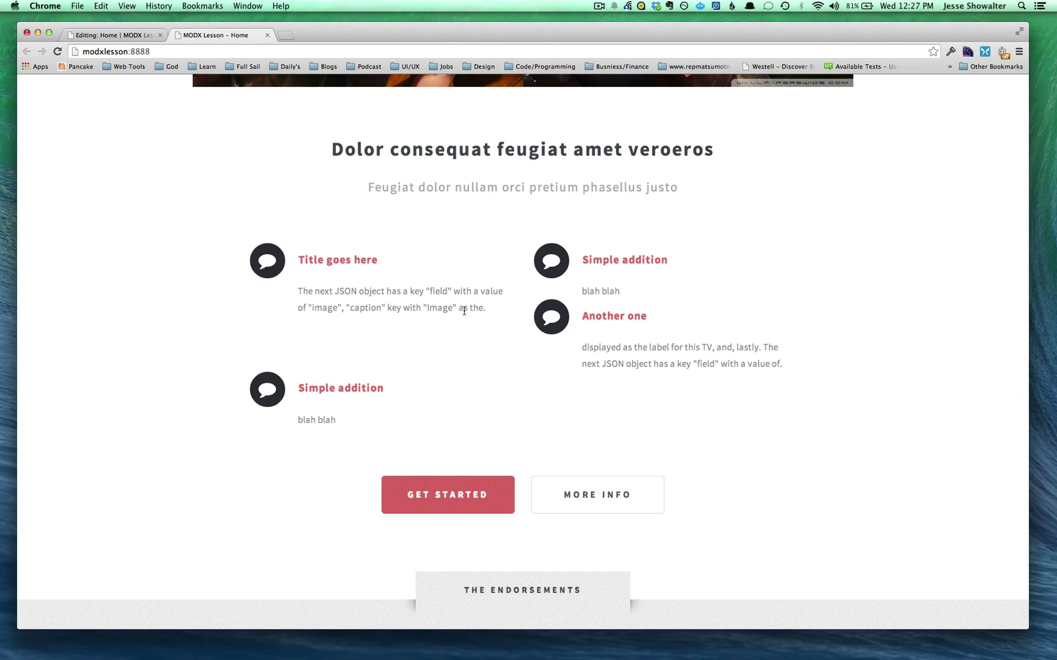
pyautogui.press('super+alt+Left')
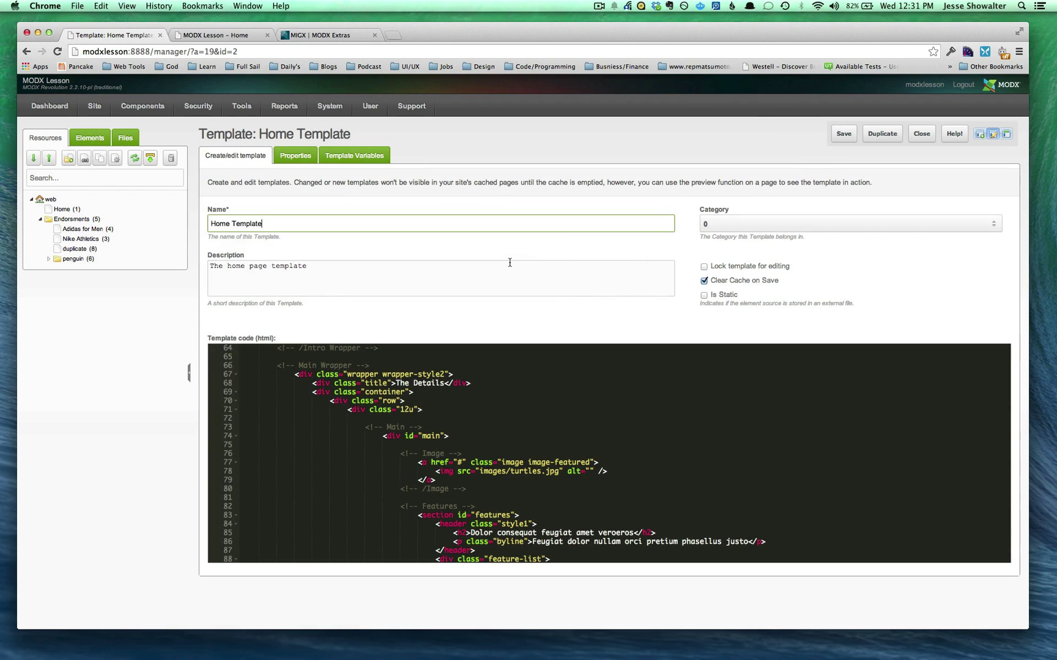
# Open Elements > Templates > Home Template in the manager.
pyautogui.moveTo(317, 110)
pyautogui.click(342, 36)
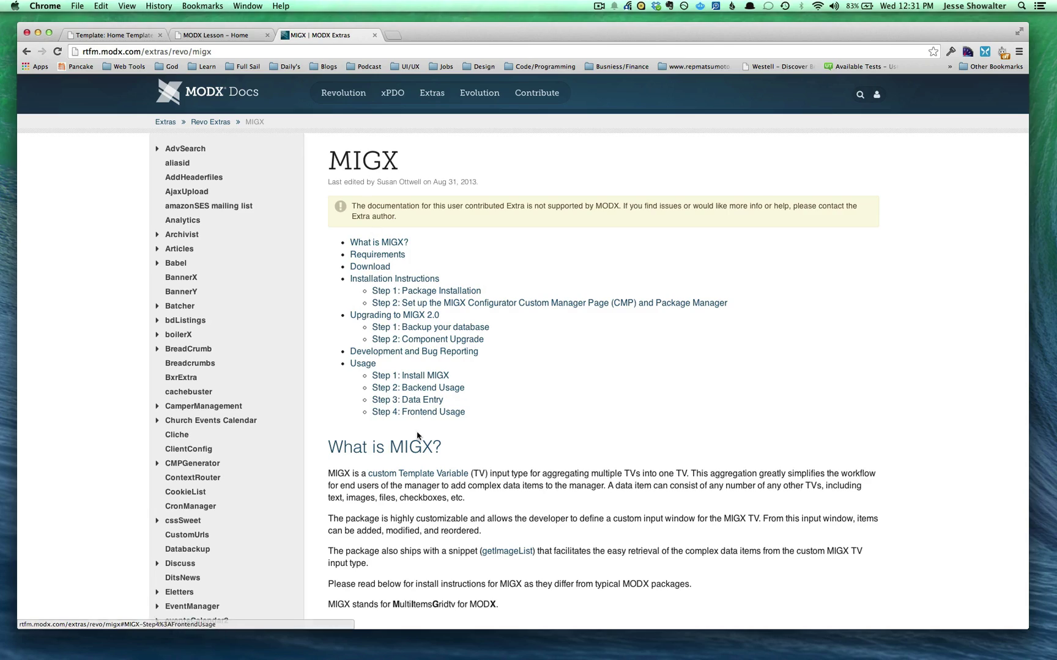
pyautogui.scroll(-15, 541, 378)
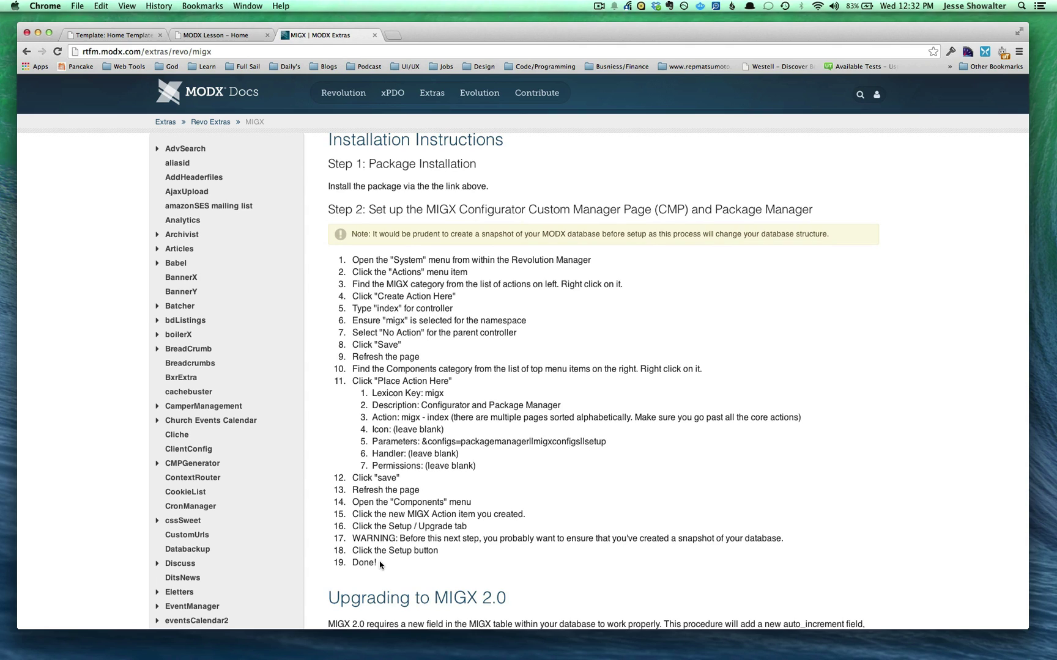
pyautogui.moveTo(379, 564); pyautogui.dragTo(334, 257)
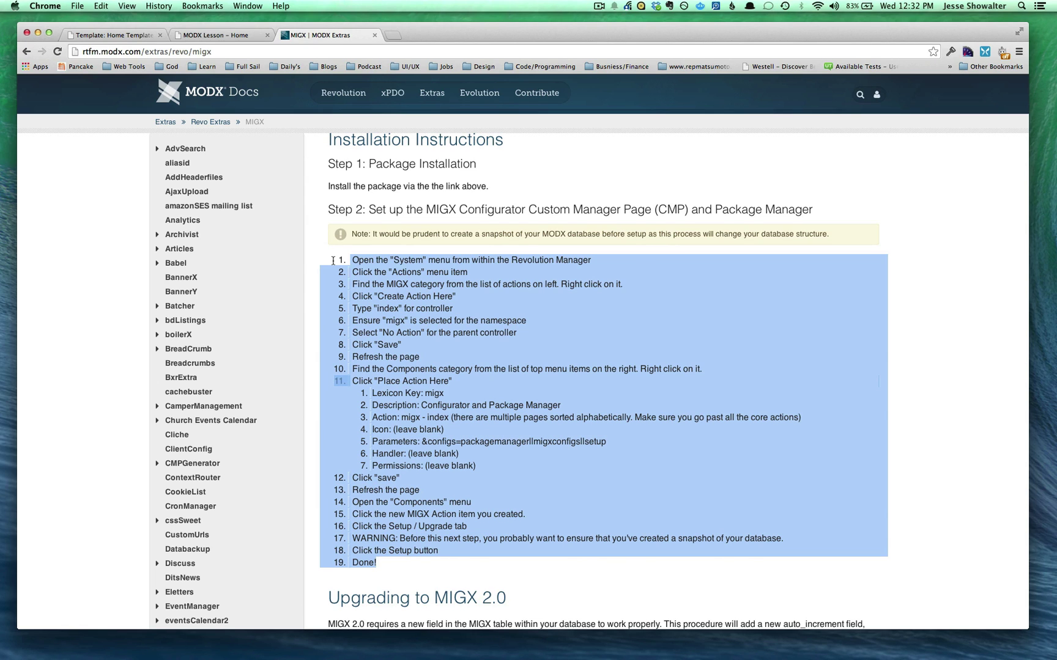
pyautogui.hotkey('ctrl', 'shift', 'Tab')
pyautogui.hotkey('ctrl', 'shift', 'Tab')
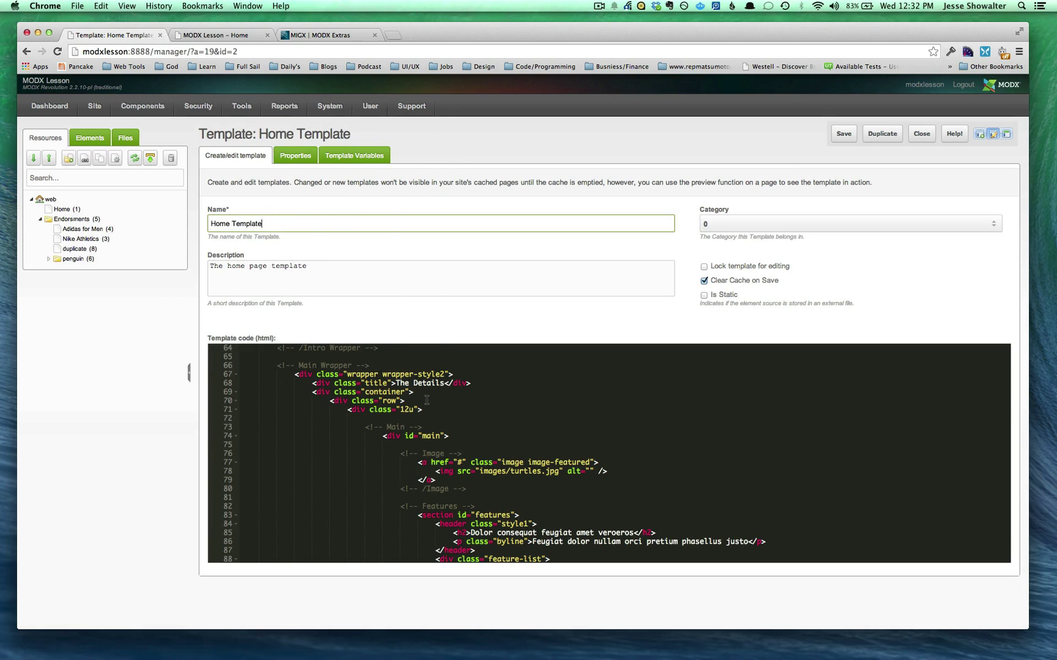
# Scroll the Home Template code to lines 94–97 and select the getImageList snippet call.
pyautogui.scroll(-15, 426, 400)
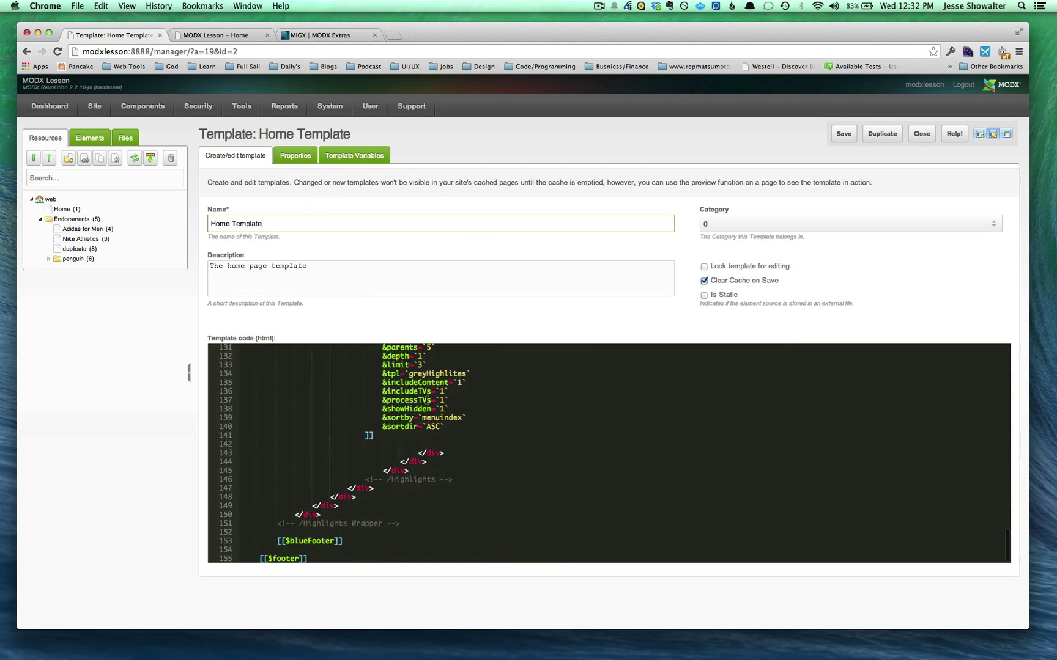
pyautogui.scroll(3, 408, 429)
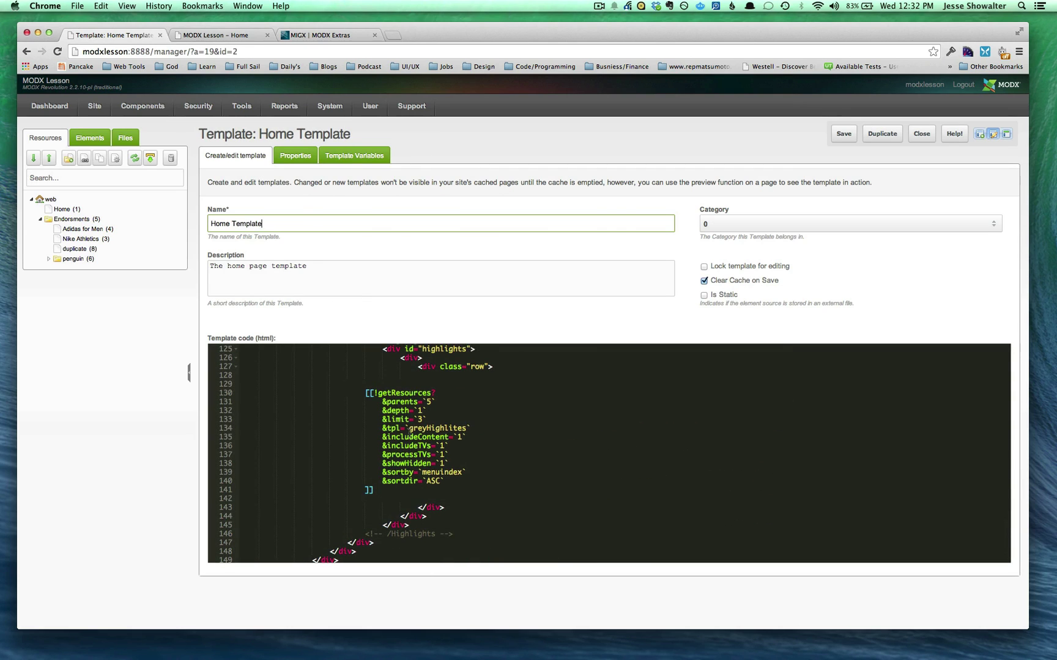
pyautogui.scroll(4, 408, 430)
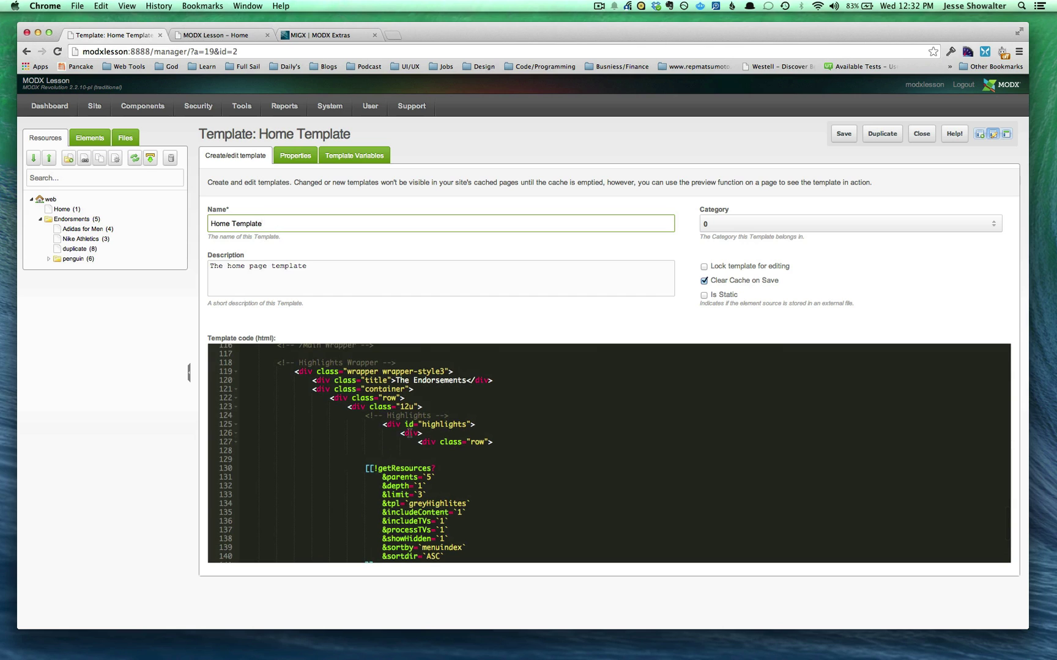
pyautogui.scroll(10, 409, 433)
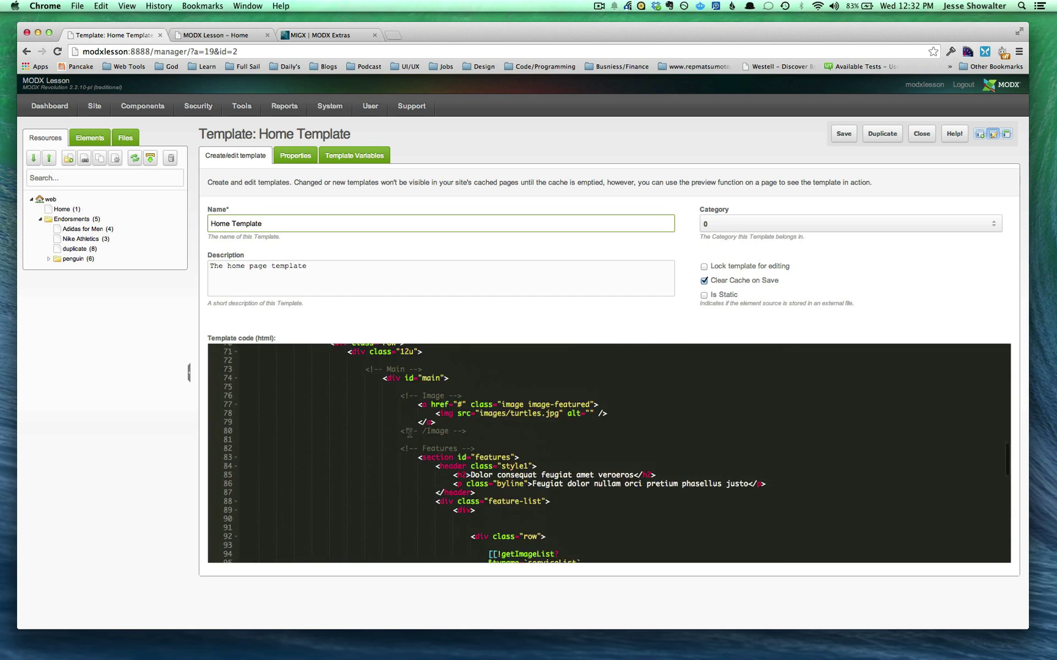
pyautogui.scroll(-12, 410, 428)
pyautogui.scroll(-3, 409, 433)
pyautogui.scroll(15, 409, 433)
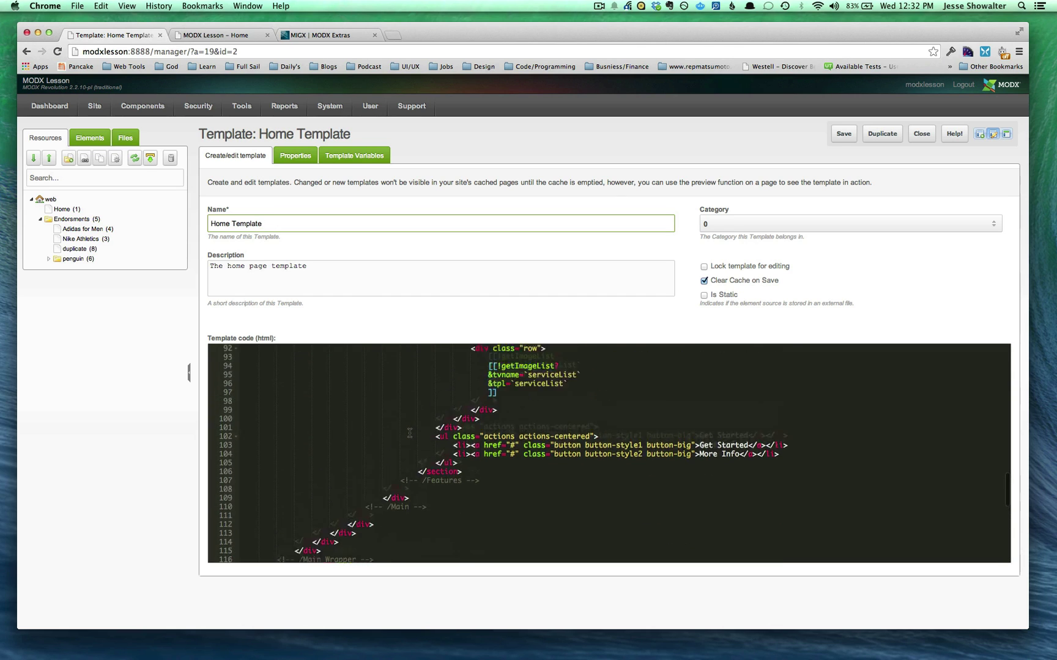
pyautogui.moveTo(503, 478); pyautogui.dragTo(489, 450)
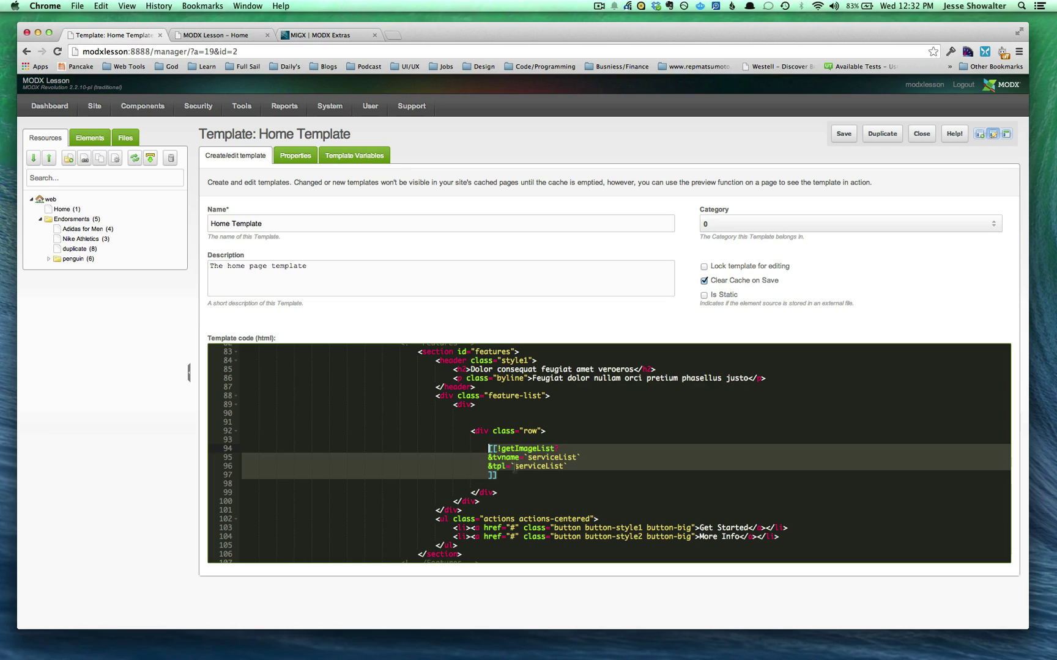
pyautogui.click(506, 458)
# Highlight getImageList, the serviceList tvname and the &tpl serviceList chunk, then show the Elements tree.
pyautogui.moveTo(496, 448); pyautogui.dragTo(557, 449)
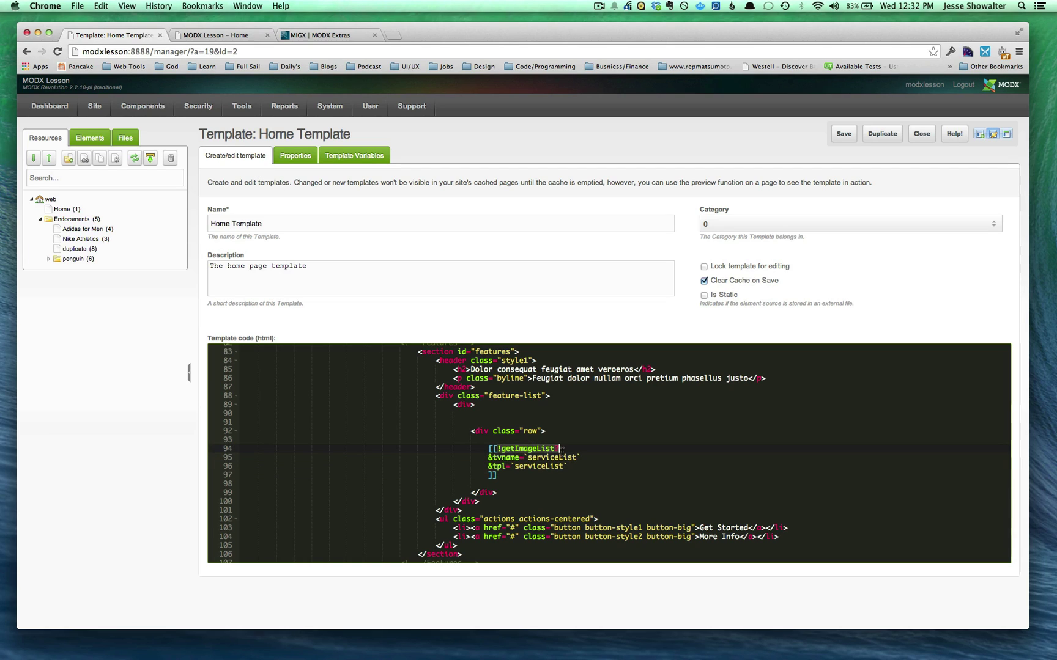
pyautogui.click(557, 448)
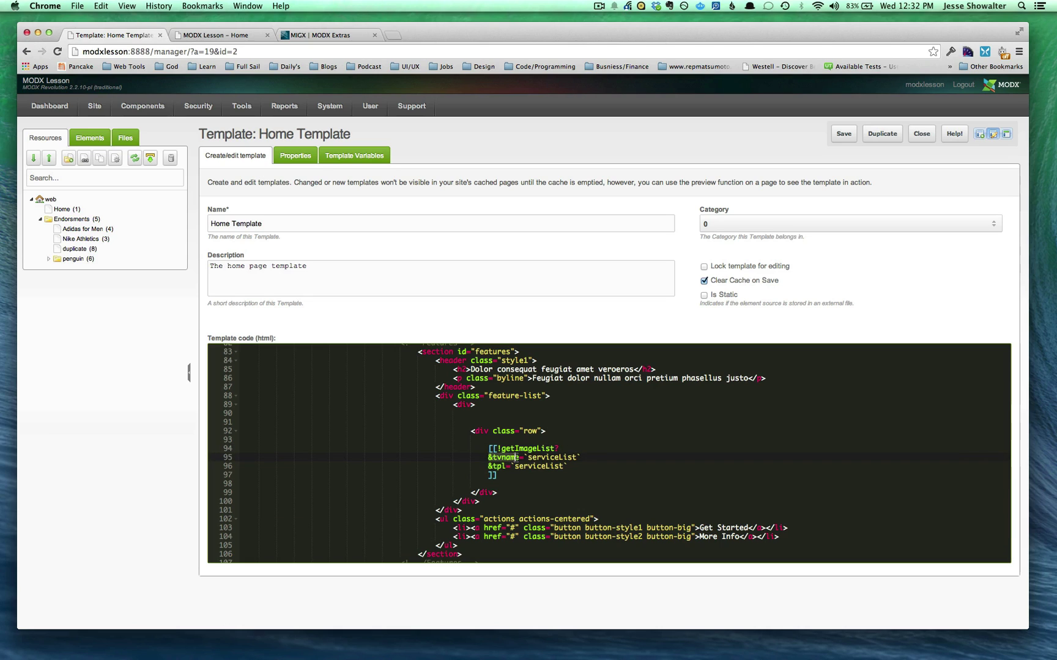
pyautogui.doubleClick(551, 457)
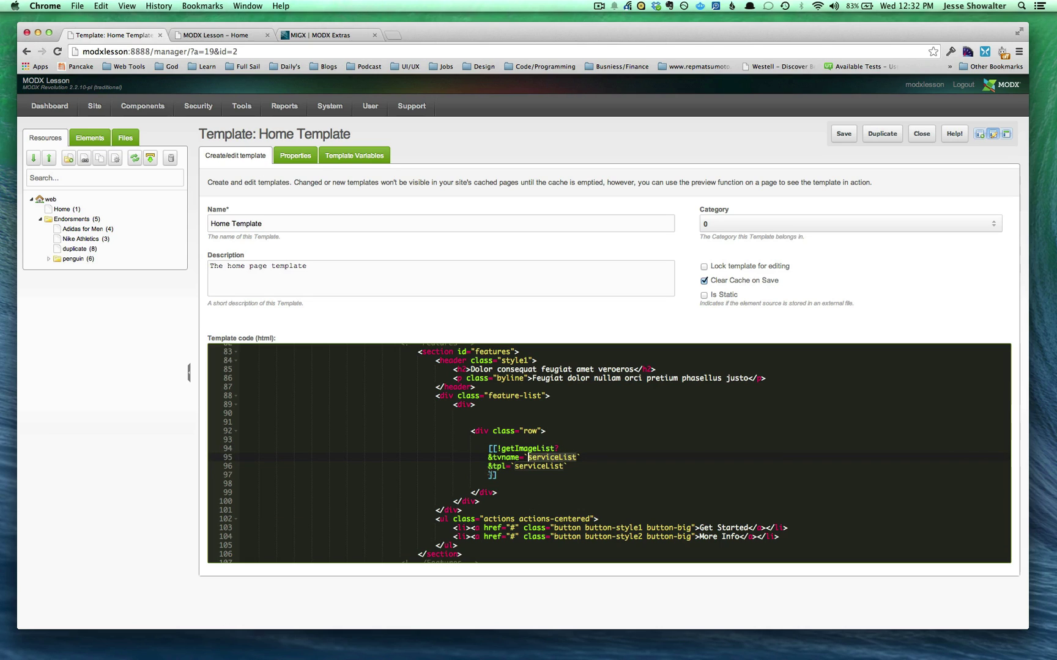
pyautogui.moveTo(487, 466); pyautogui.dragTo(505, 466)
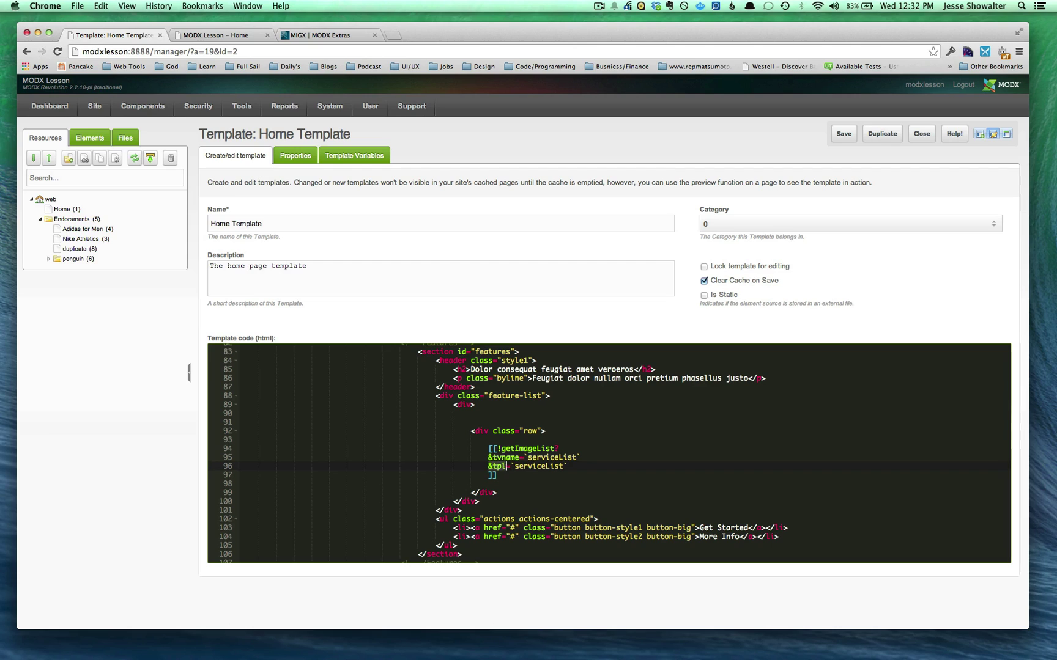
pyautogui.doubleClick(543, 467)
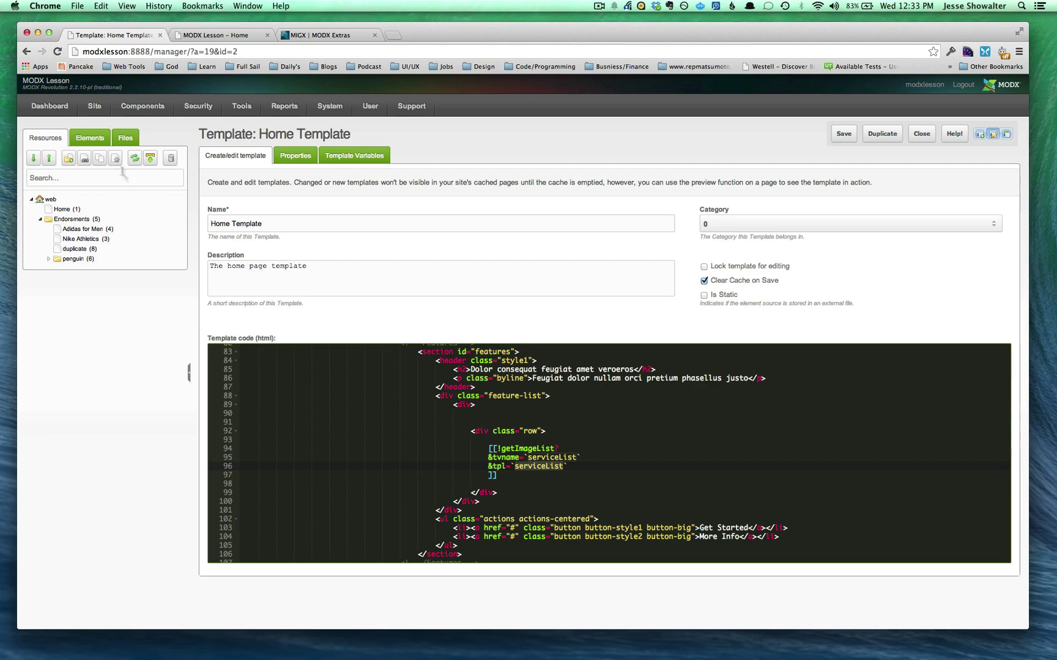
pyautogui.click(90, 140)
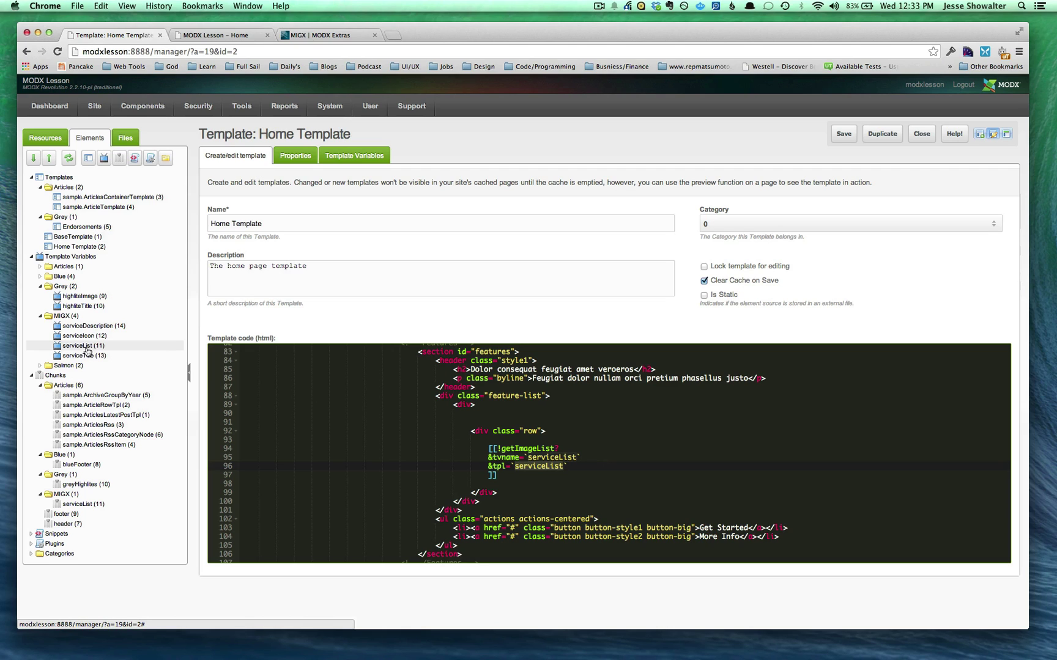
# Collapse the Grey and Blue chunk folders in the Elements tree, then switch to the live home page.
pyautogui.click(41, 476)
pyautogui.click(40, 455)
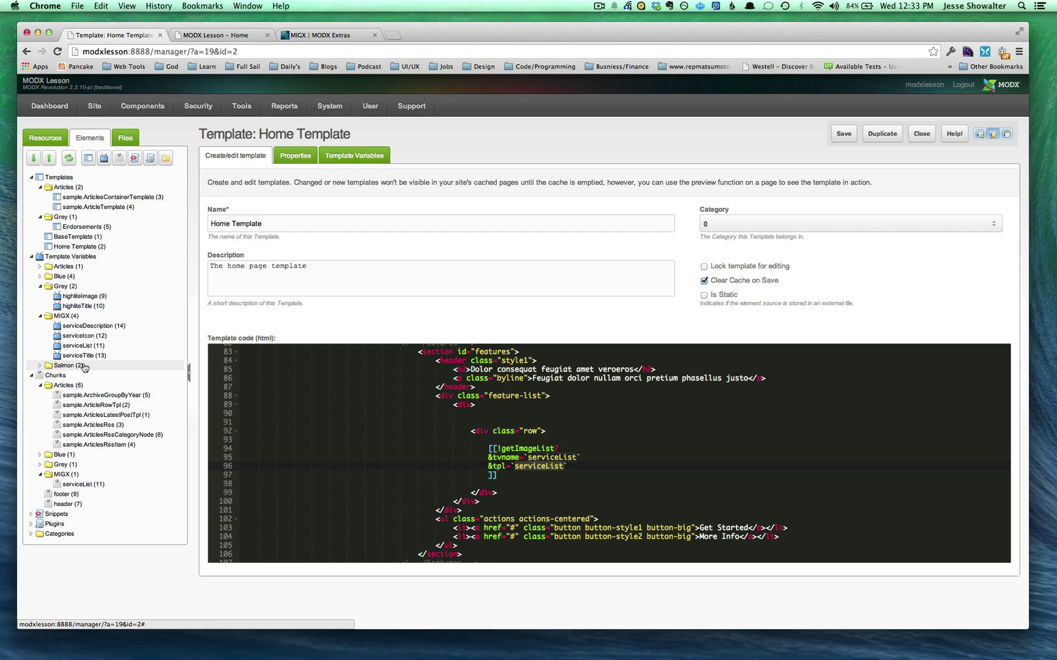
pyautogui.hotkey('ctrl', 'Tab')
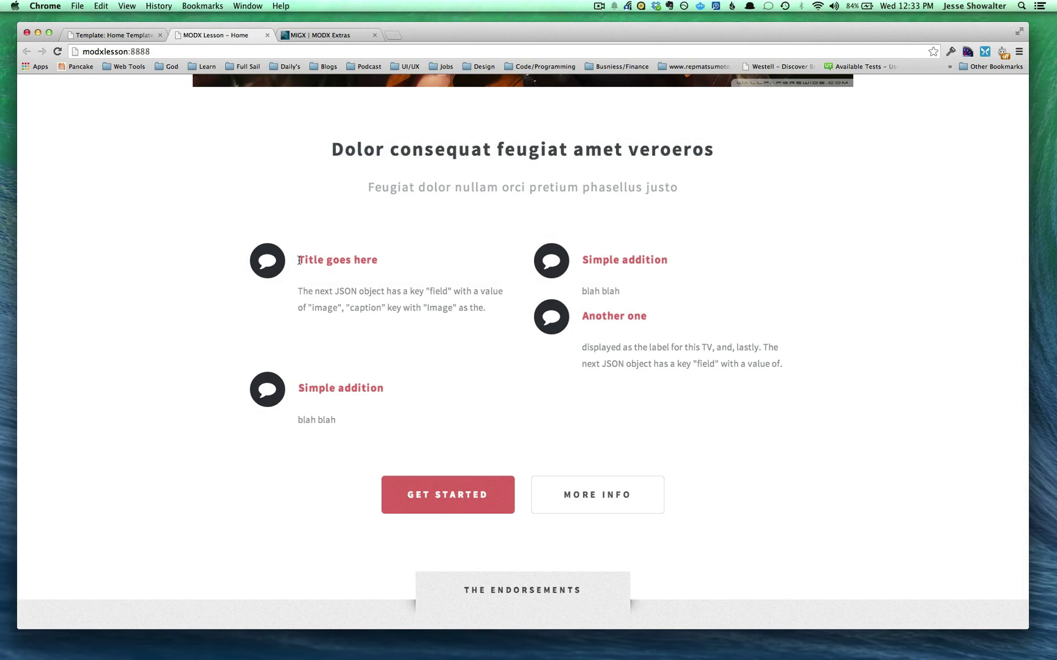
# Highlight the Title goes here heading and its description on the live page, then return to the Home Template editor.
pyautogui.moveTo(299, 264); pyautogui.dragTo(366, 263)
pyautogui.moveTo(397, 307); pyautogui.dragTo(299, 288)
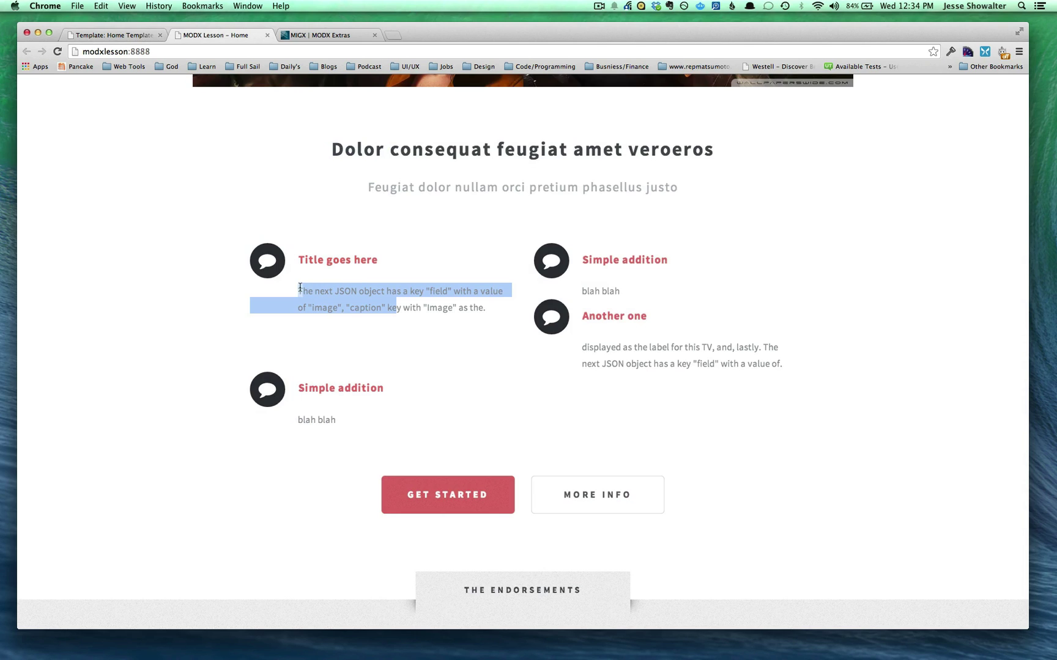
pyautogui.hotkey('ctrl', 'shift', 'Tab')
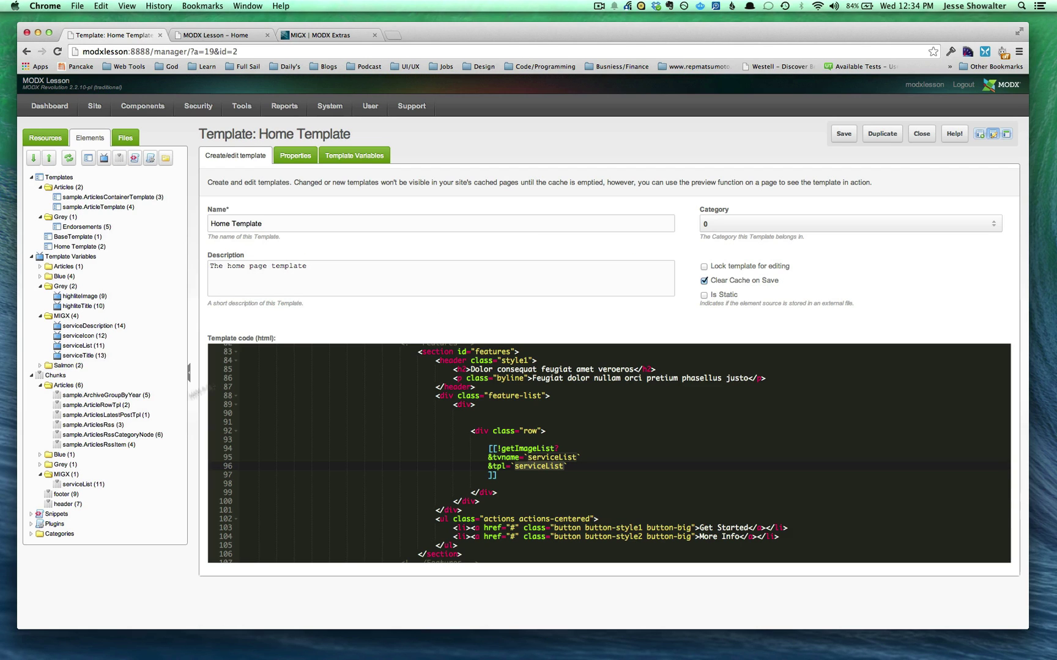
# Open the serviceTitle template variable and review its input type, output options and template access.
pyautogui.click(92, 359)
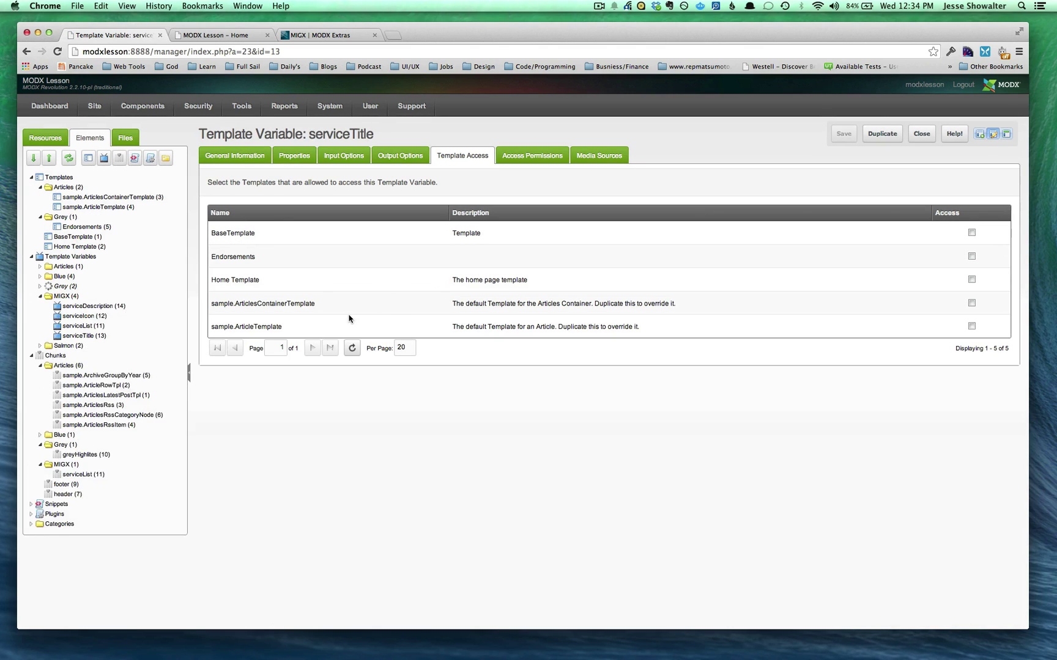
pyautogui.click(298, 164)
pyautogui.click(339, 158)
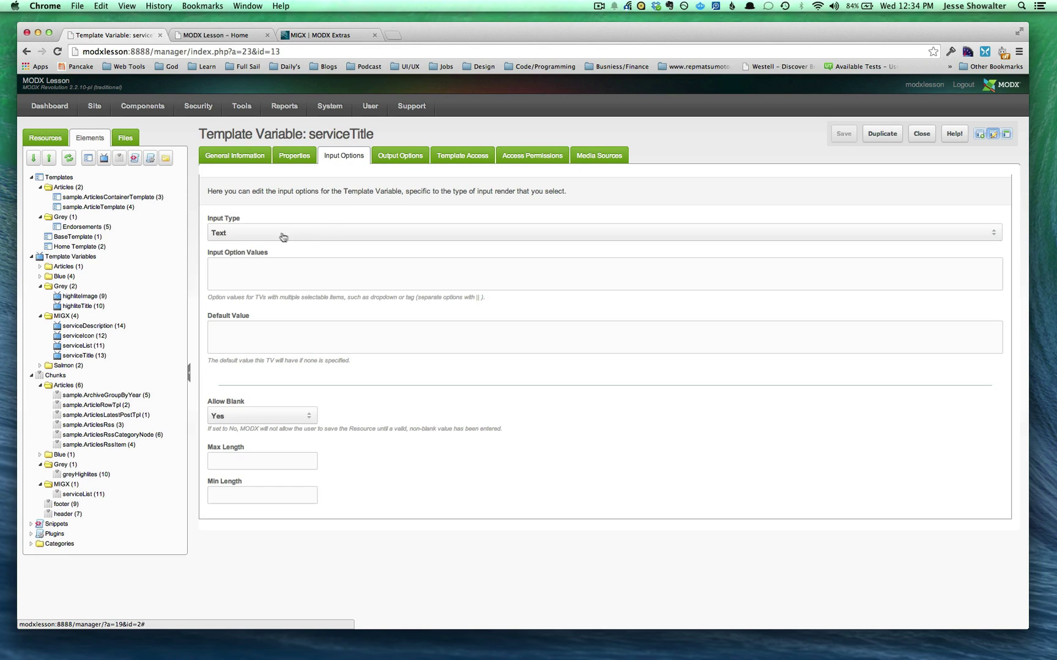
pyautogui.click(393, 158)
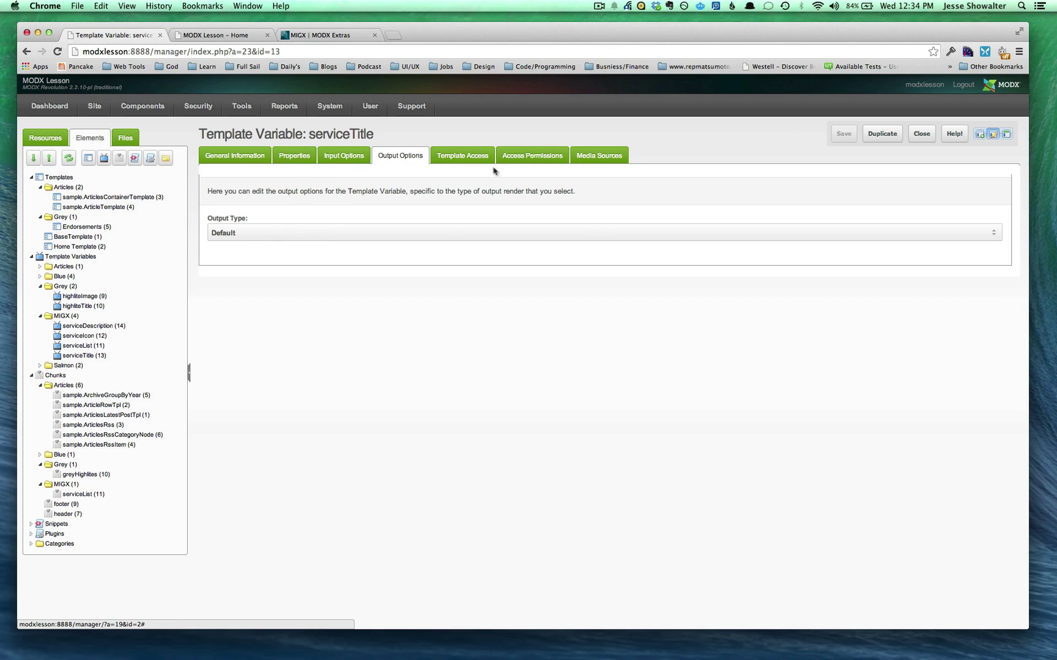
pyautogui.click(472, 159)
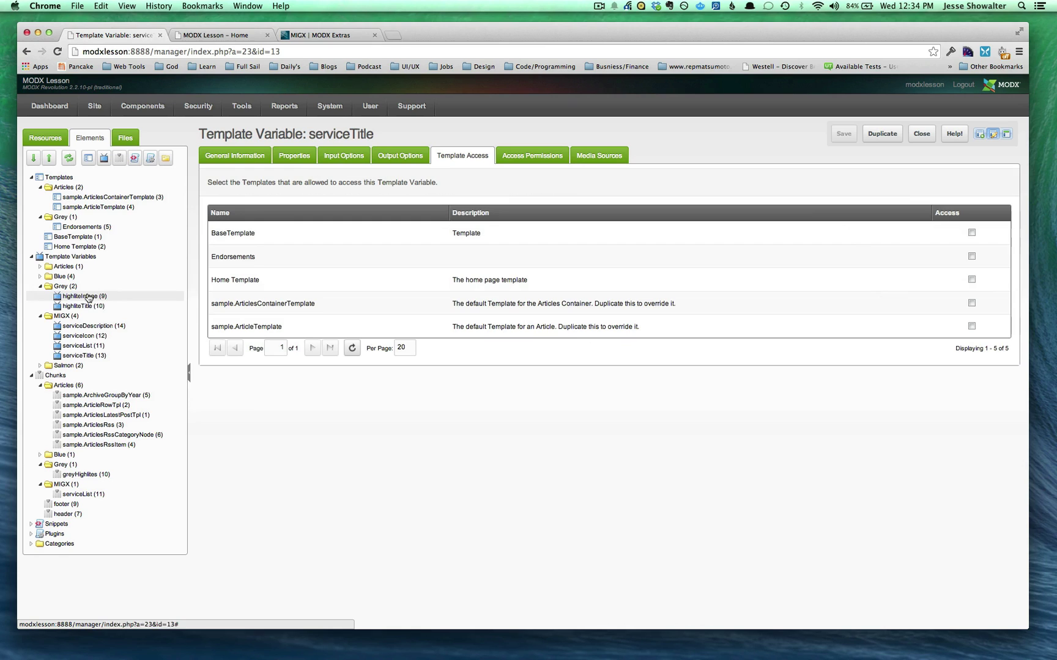
# Glance at the rendered live home page, then return to the serviceTitle settings.
pyautogui.click(215, 34)
pyautogui.click(324, 302)
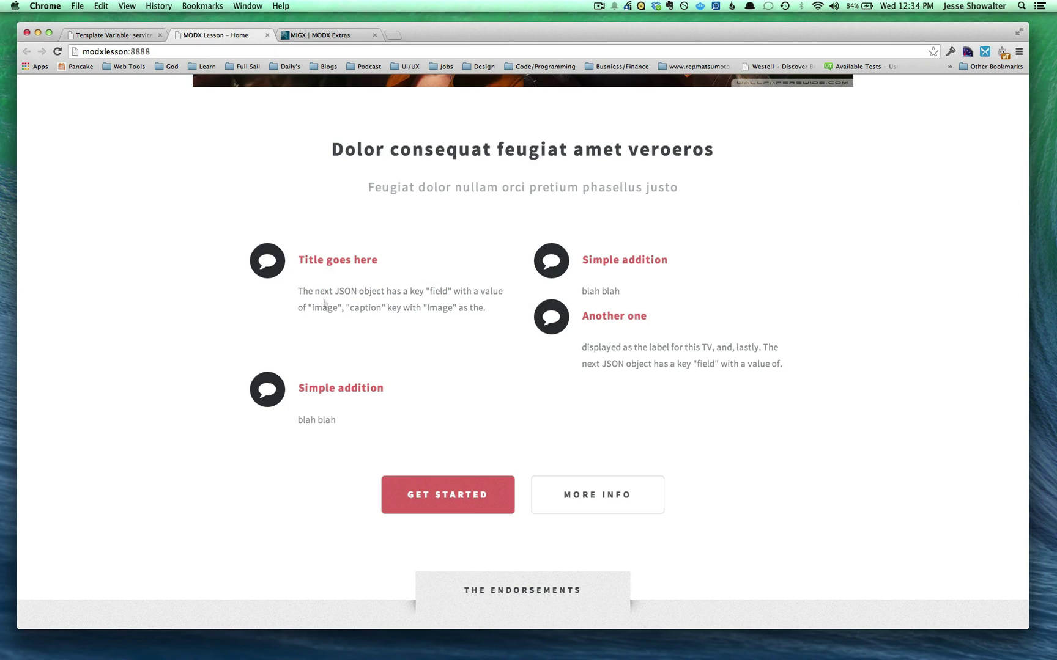
pyautogui.click(116, 36)
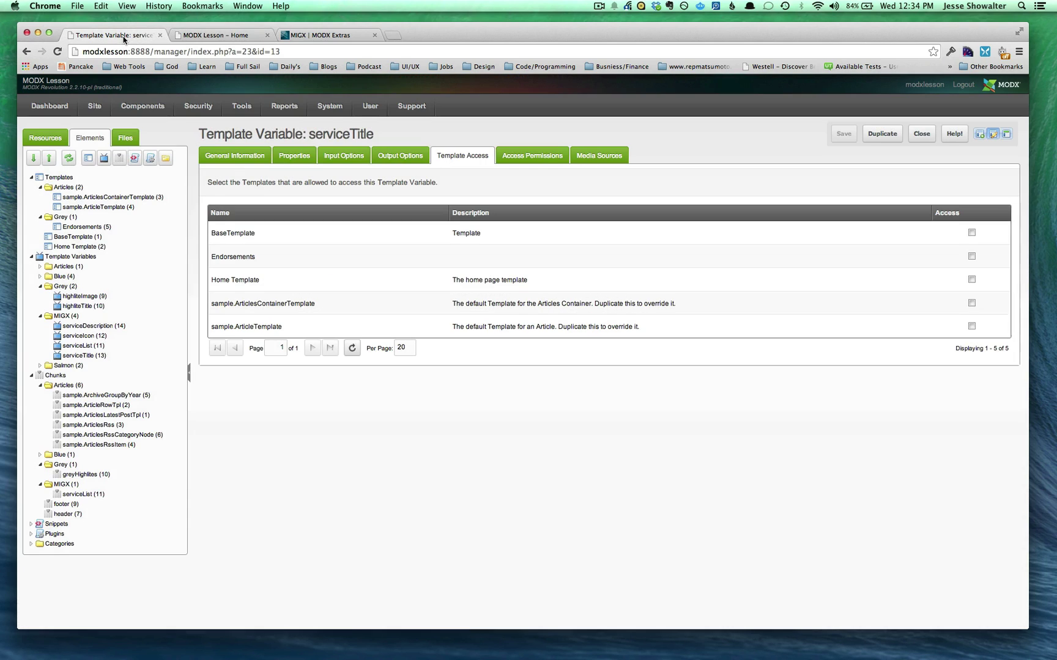
# Open serviceList's Input Options, keep migx as the input type, and scroll to Form Tabs and Grid Columns.
pyautogui.click(82, 346)
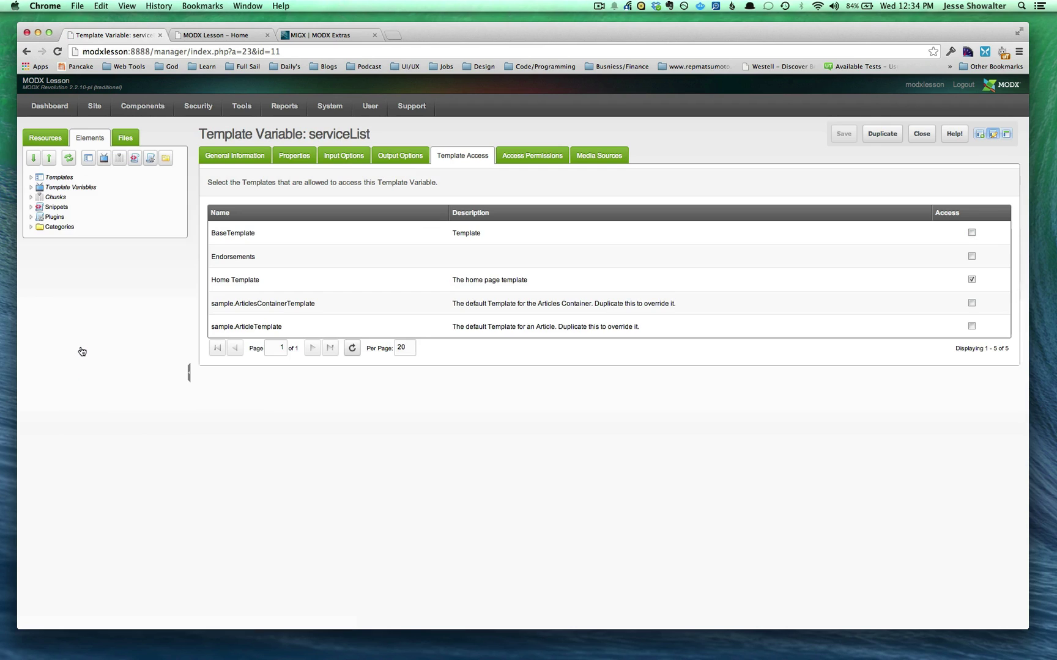
pyautogui.click(288, 157)
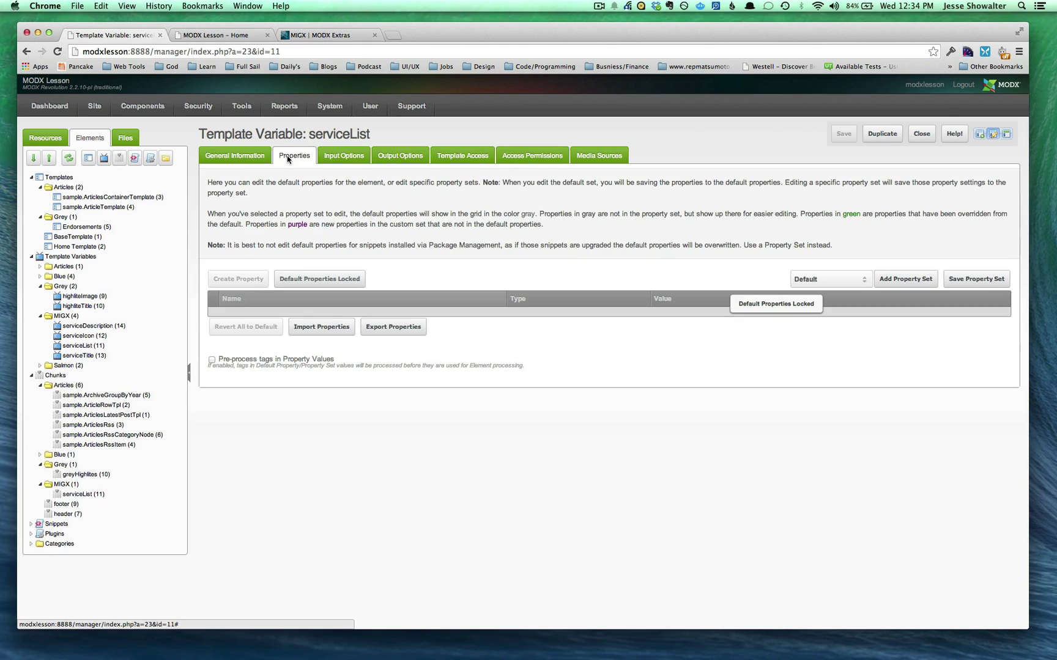
pyautogui.click(344, 156)
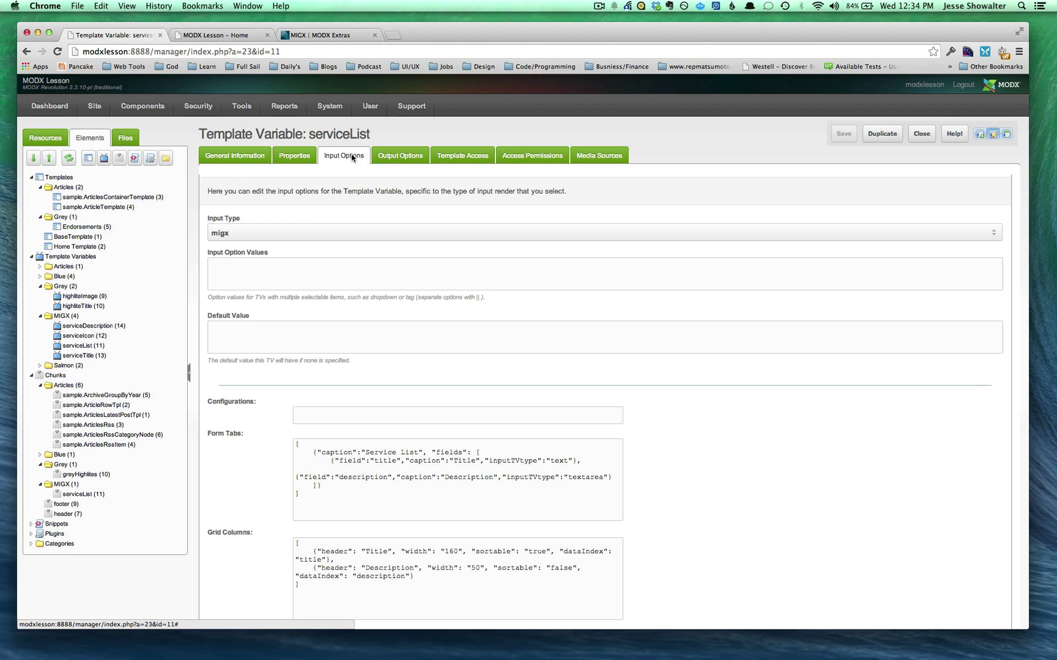
pyautogui.click(248, 238)
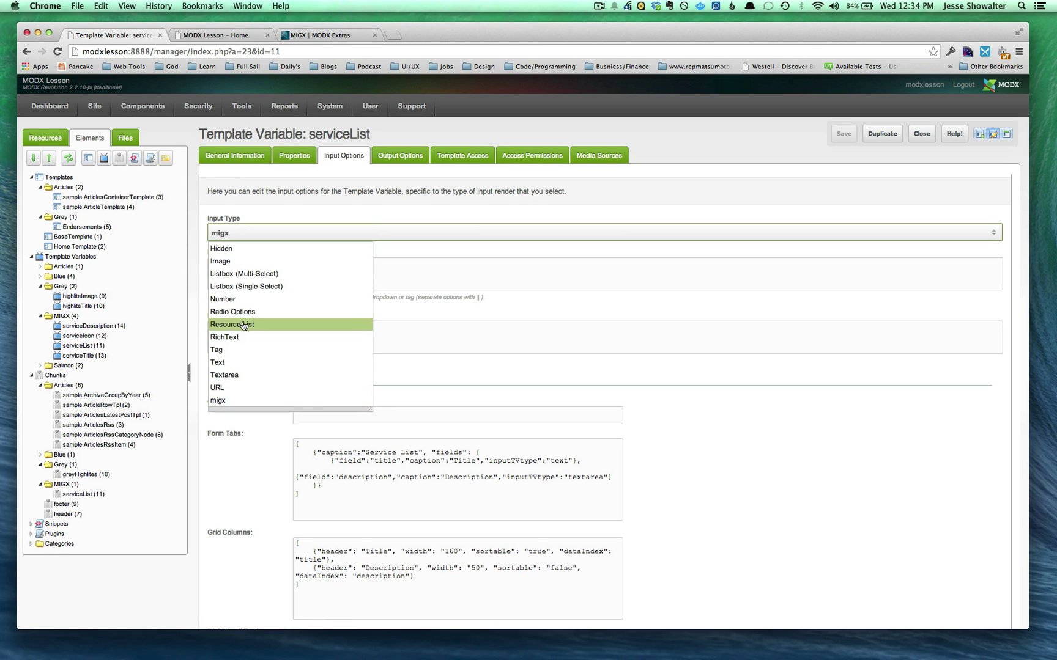
pyautogui.scroll(-3, 244, 326)
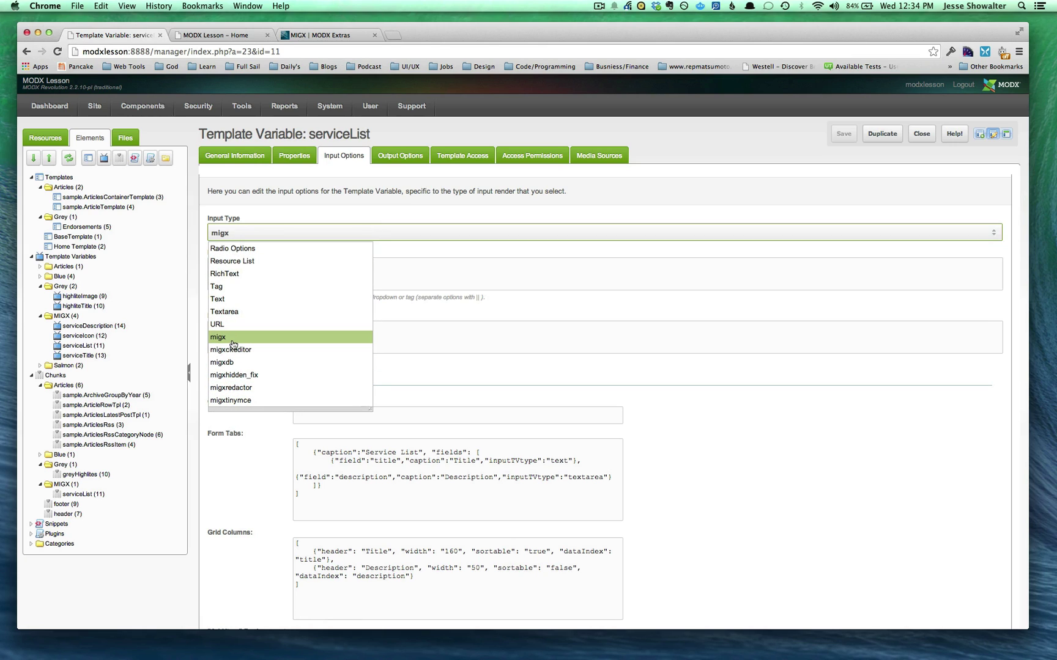
pyautogui.click(233, 340)
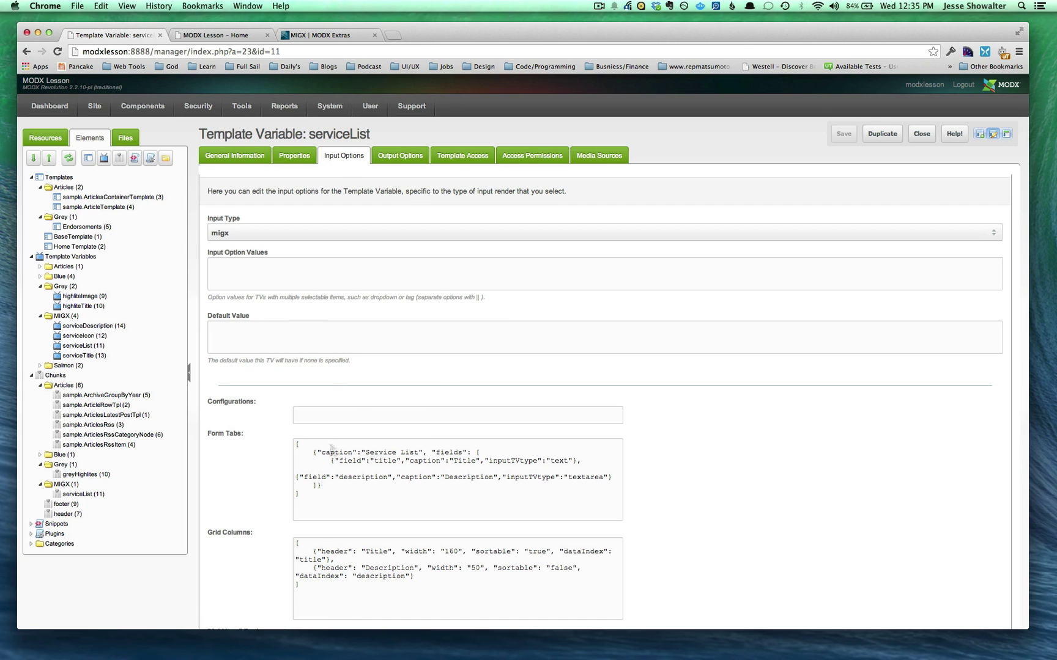
pyautogui.scroll(-5, 341, 341)
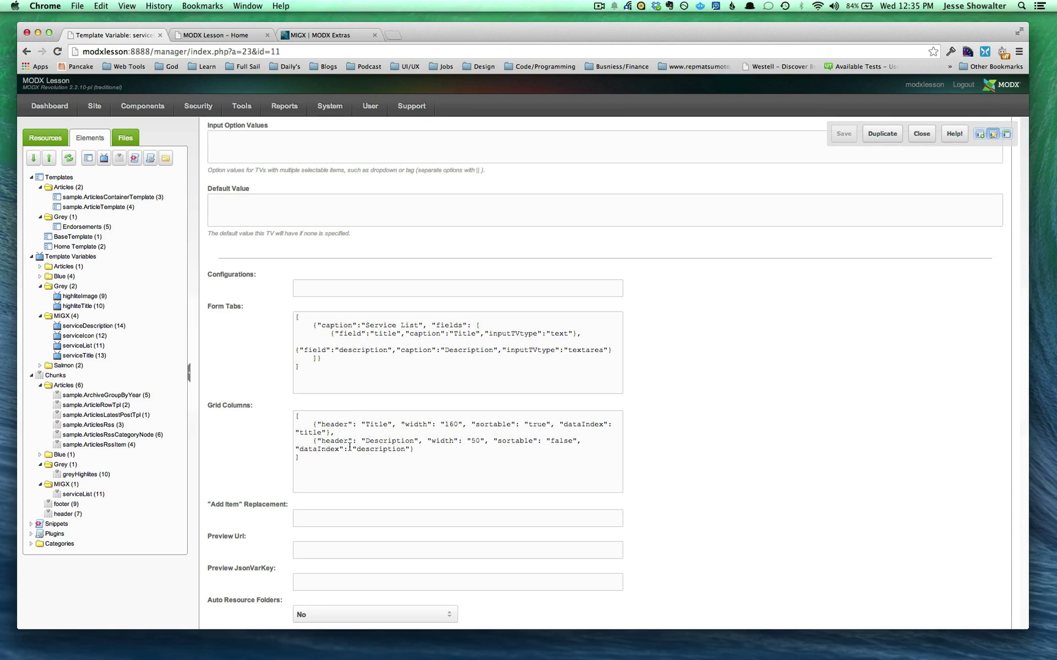
pyautogui.scroll(-1, 349, 447)
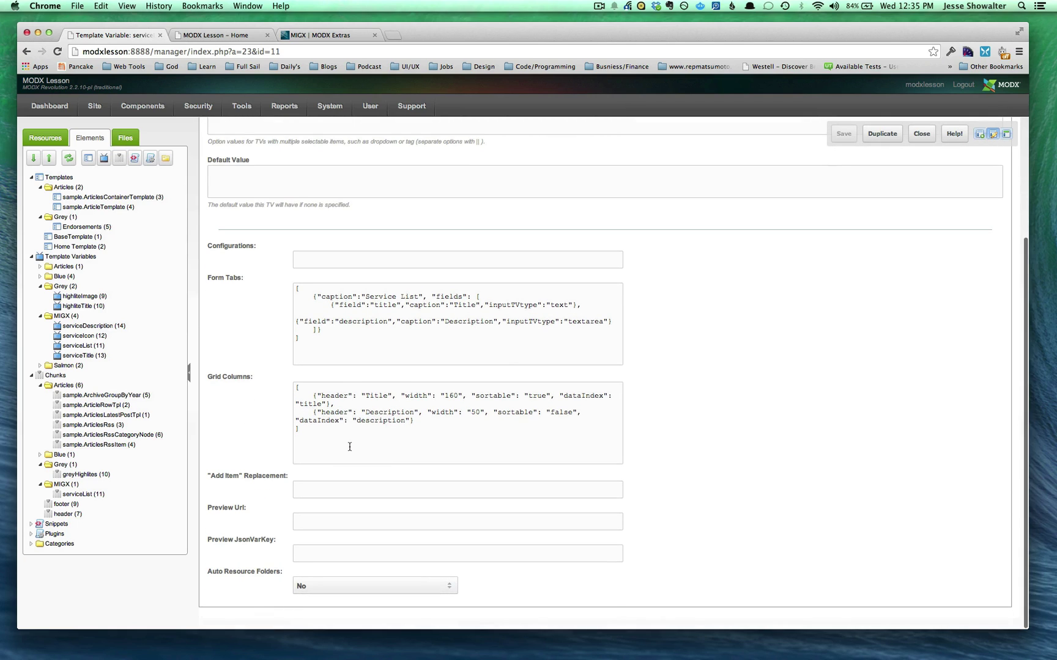
# Open the MIGX.Backend-Usage docs page and scroll to the Step 2.1 Form Tabs explanation.
pyautogui.click(309, 36)
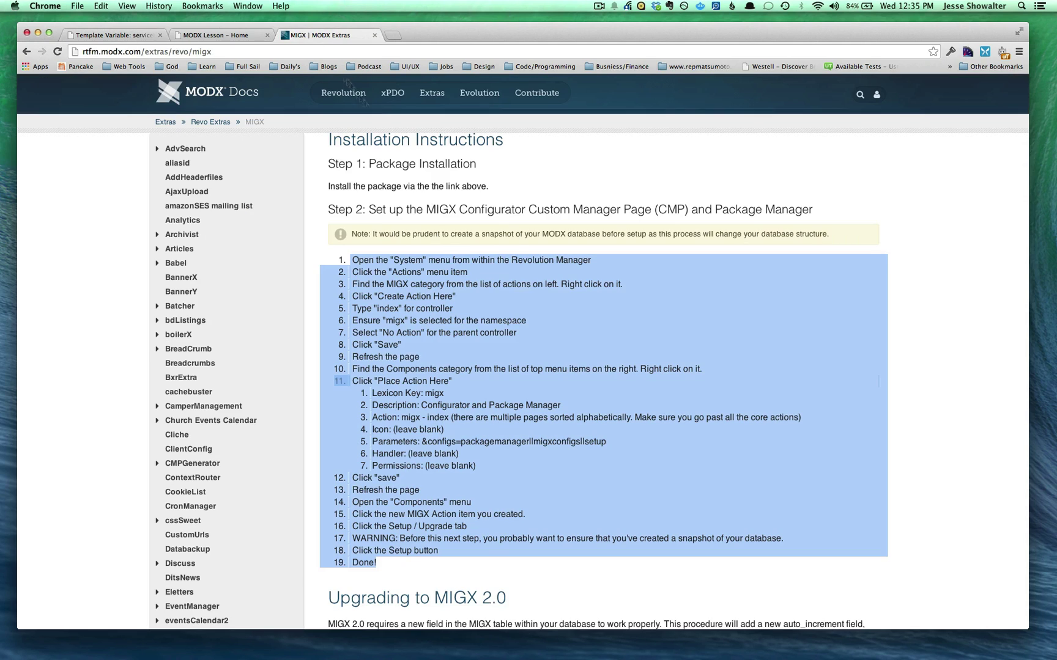
pyautogui.scroll(-10, 447, 241)
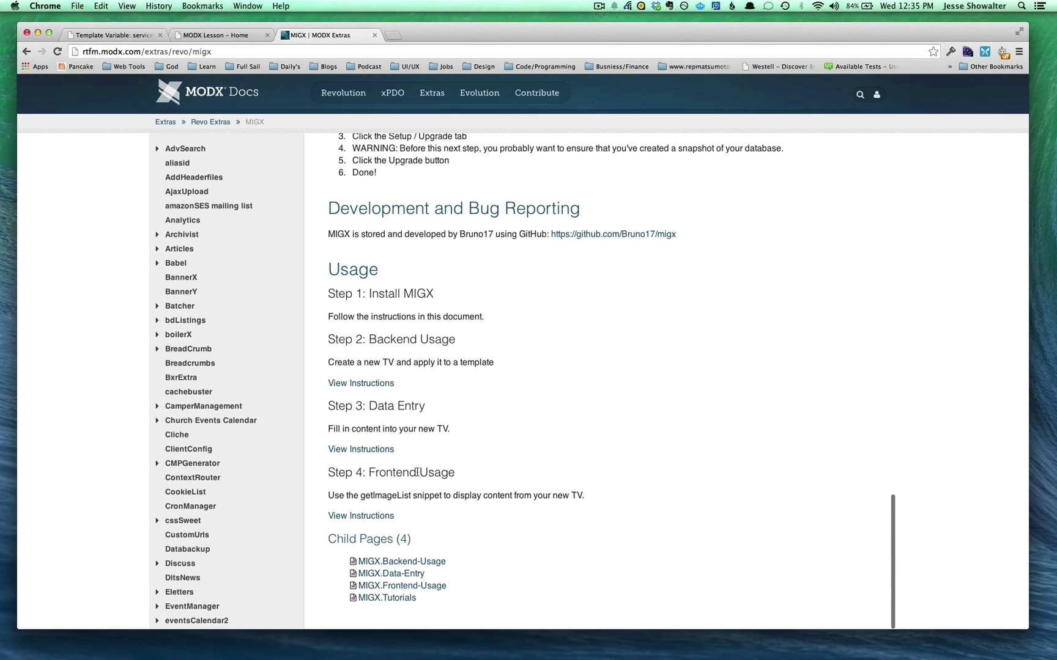
pyautogui.click(393, 562)
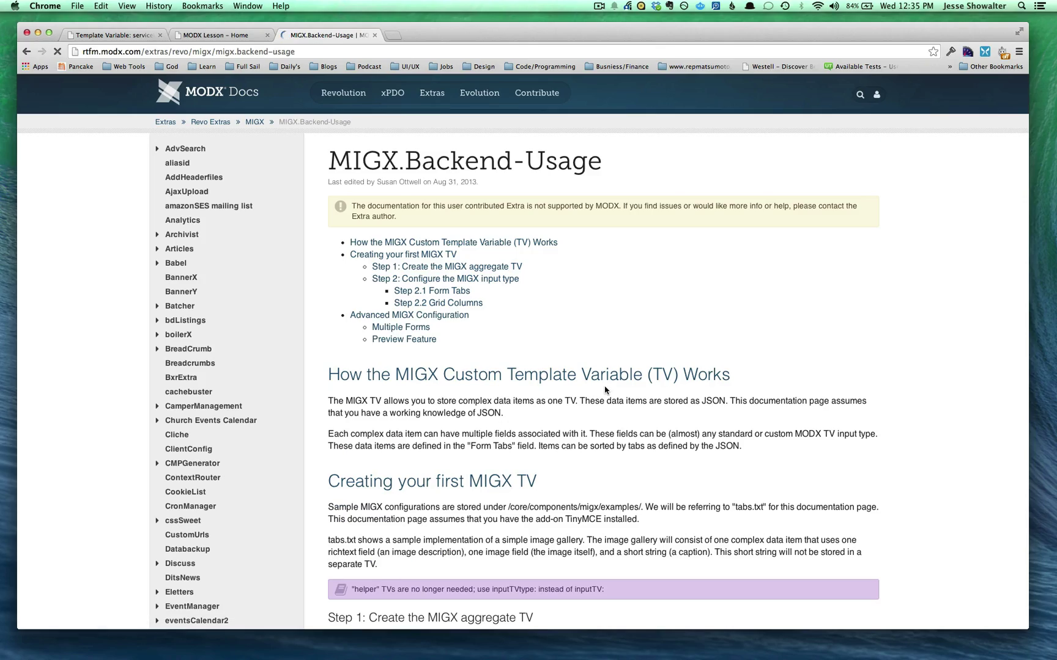
pyautogui.scroll(-10, 605, 389)
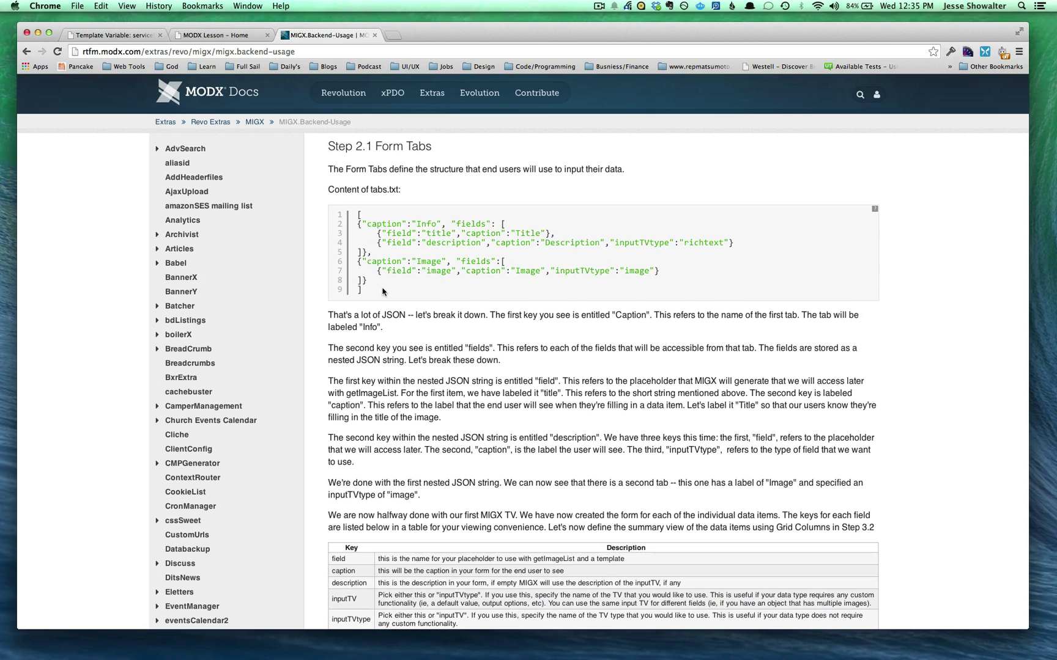
# Select serviceList's Form Tabs JSON and compare it against the Backend-Usage documentation.
pyautogui.press('super+alt+Left')
pyautogui.press('super+alt+Left')
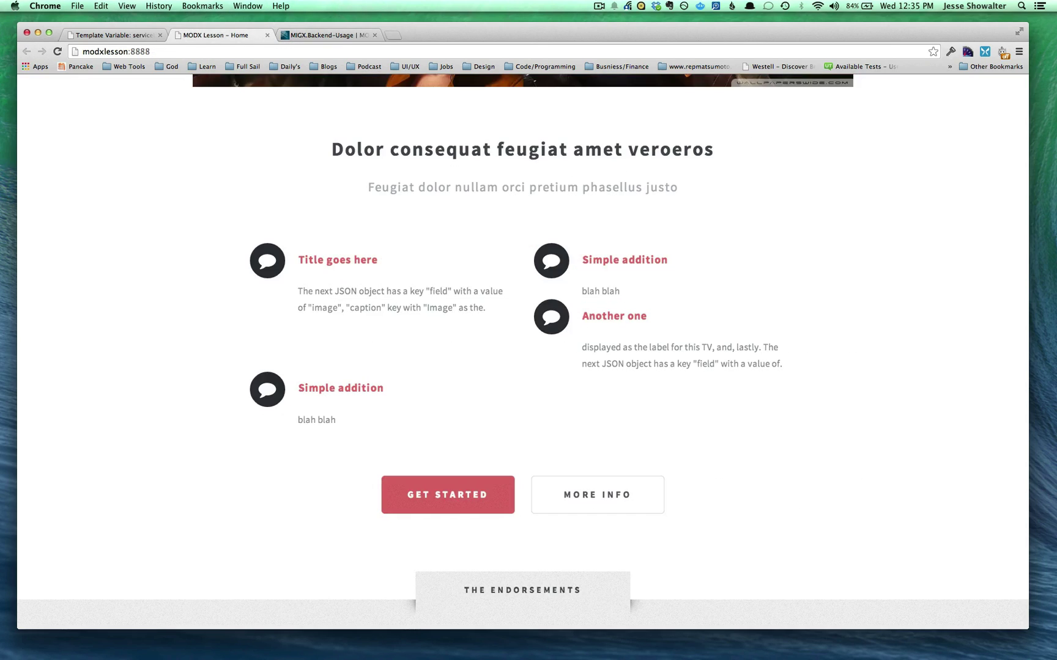
pyautogui.moveTo(317, 349); pyautogui.dragTo(284, 280)
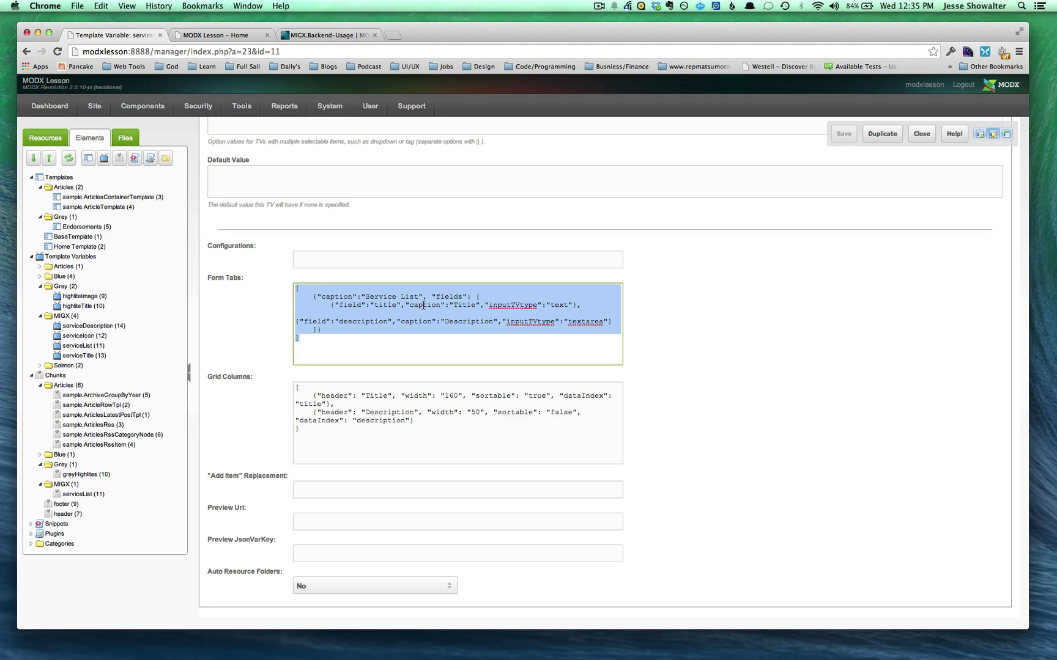
pyautogui.click(345, 35)
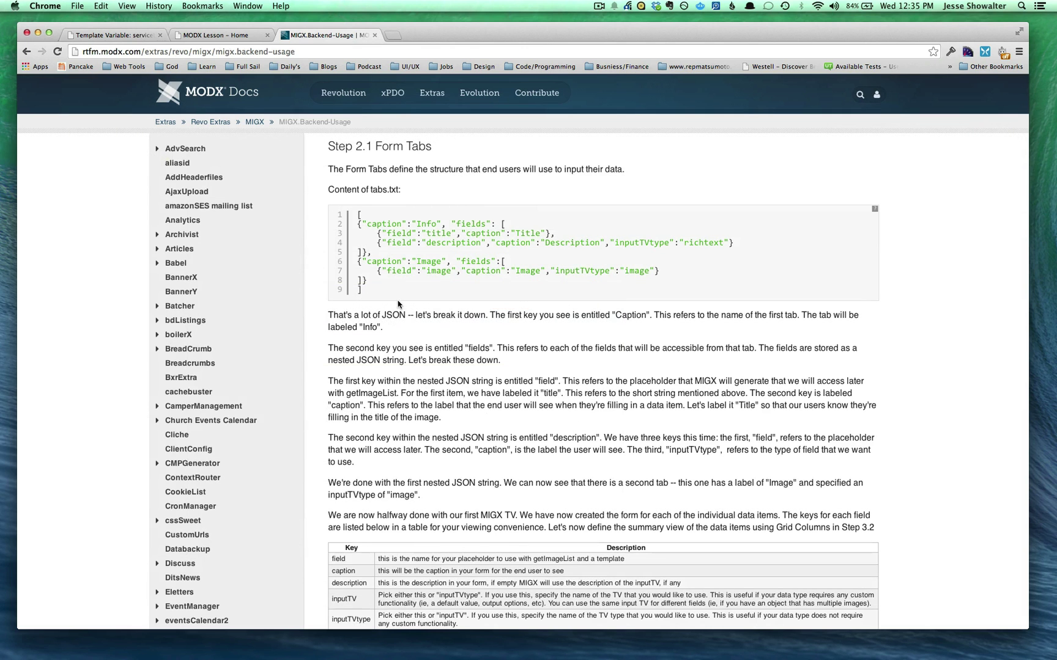
pyautogui.click(137, 35)
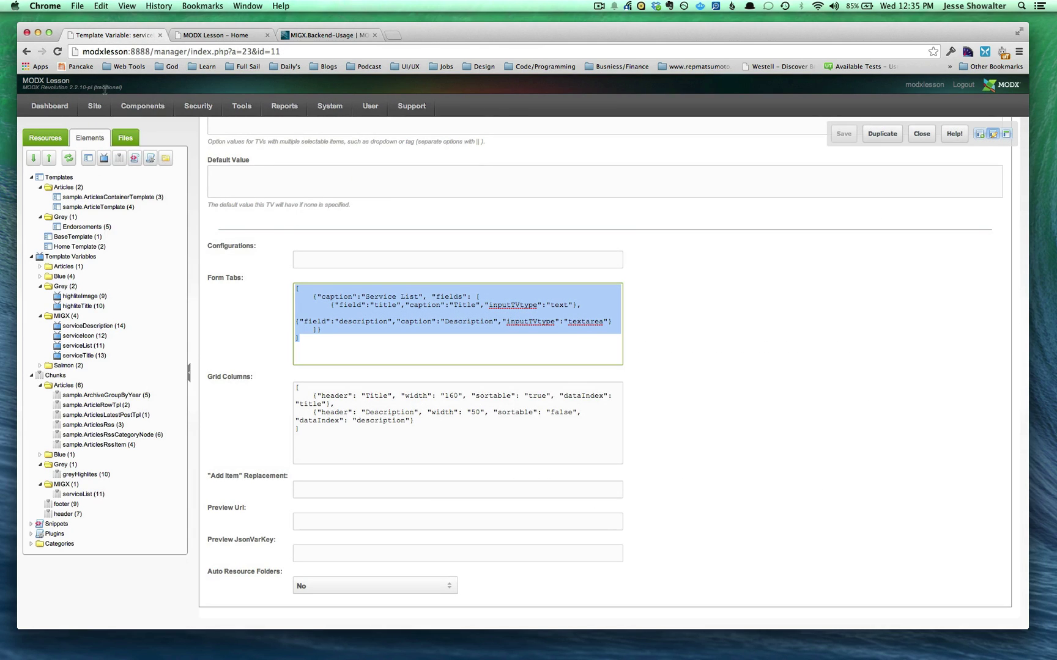
# Copy the serviceList manager URL and load it in a new browser tab.
pyautogui.moveTo(153, 106)
pyautogui.click(182, 49)
pyautogui.press('super+c')
pyautogui.press('super+t')
pyautogui.press('super+v')
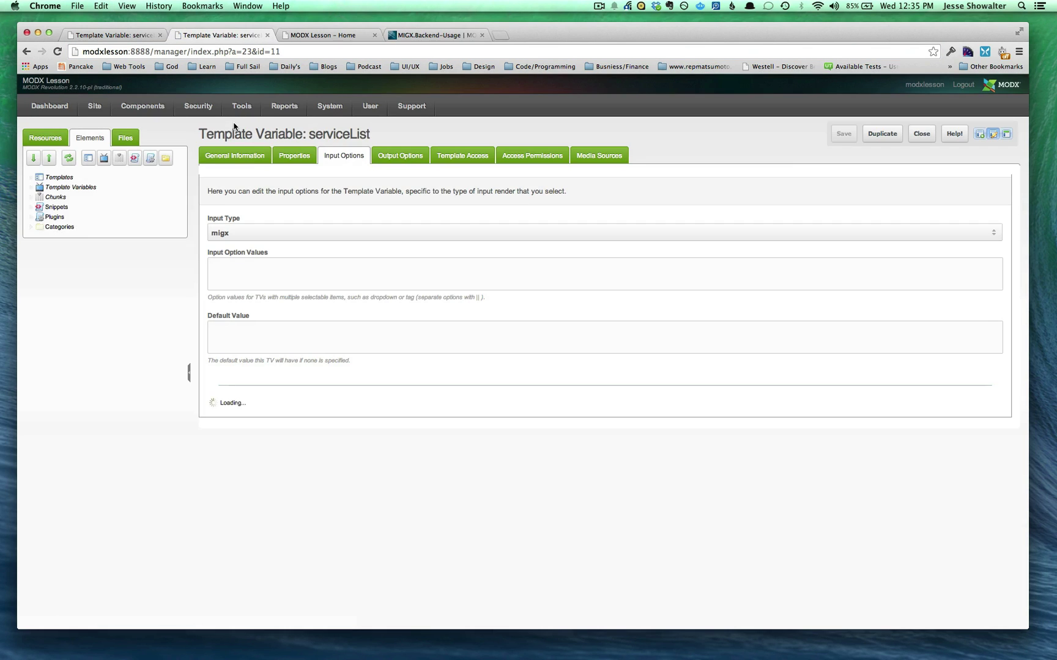
# Open the Home resource's MIGX template variables and edit the 'Title goes here' item, then return to serviceList.
pyautogui.click(56, 139)
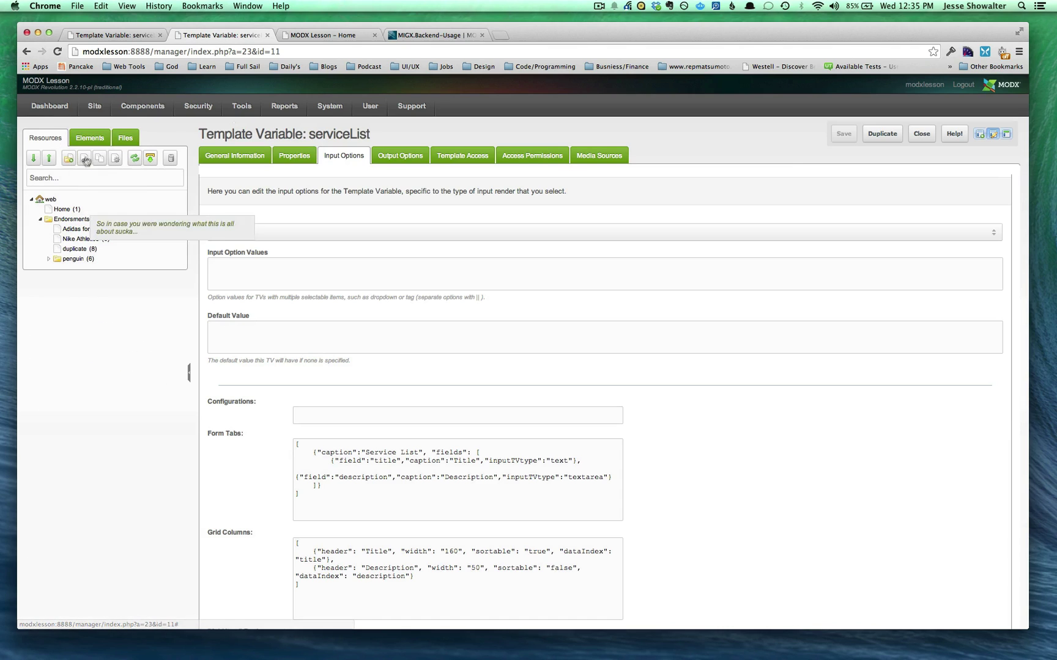
pyautogui.click(73, 211)
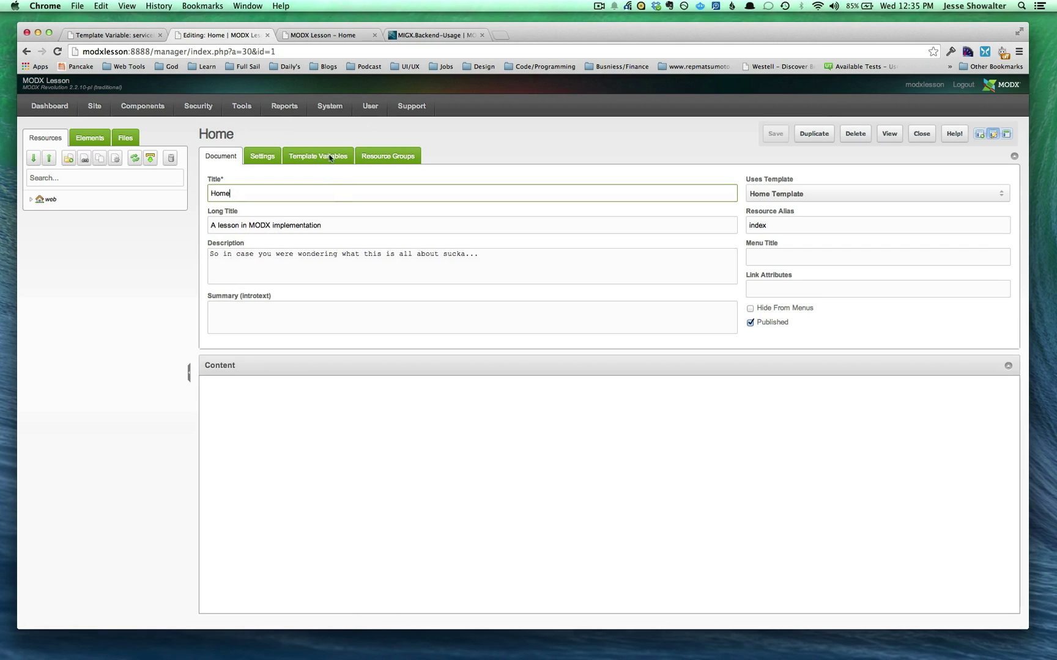
pyautogui.click(329, 157)
pyautogui.click(232, 223)
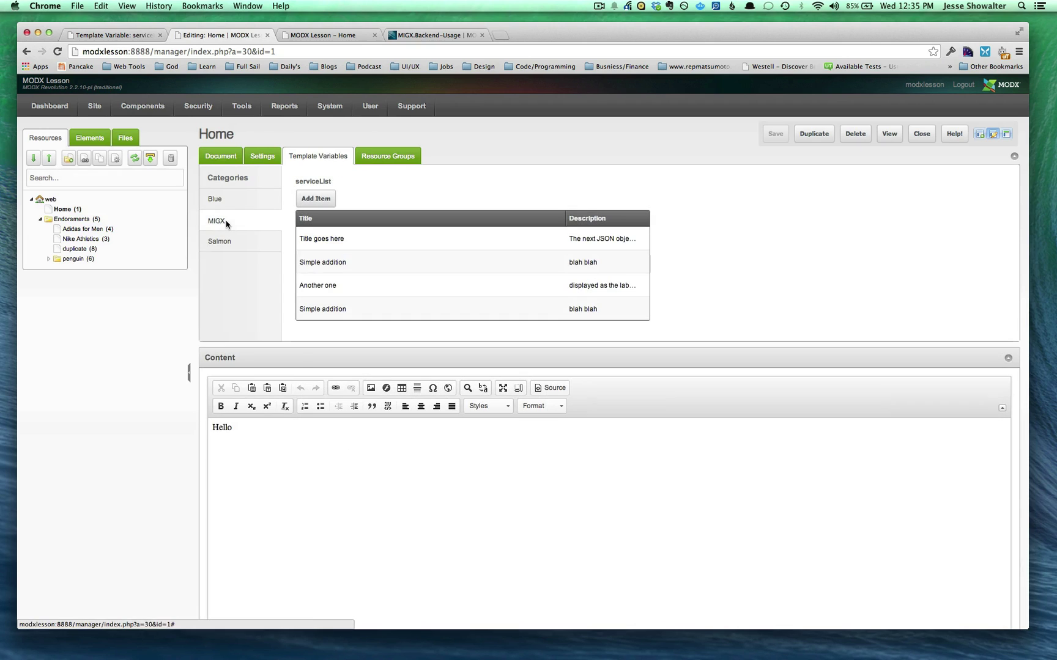
pyautogui.rightClick(343, 246)
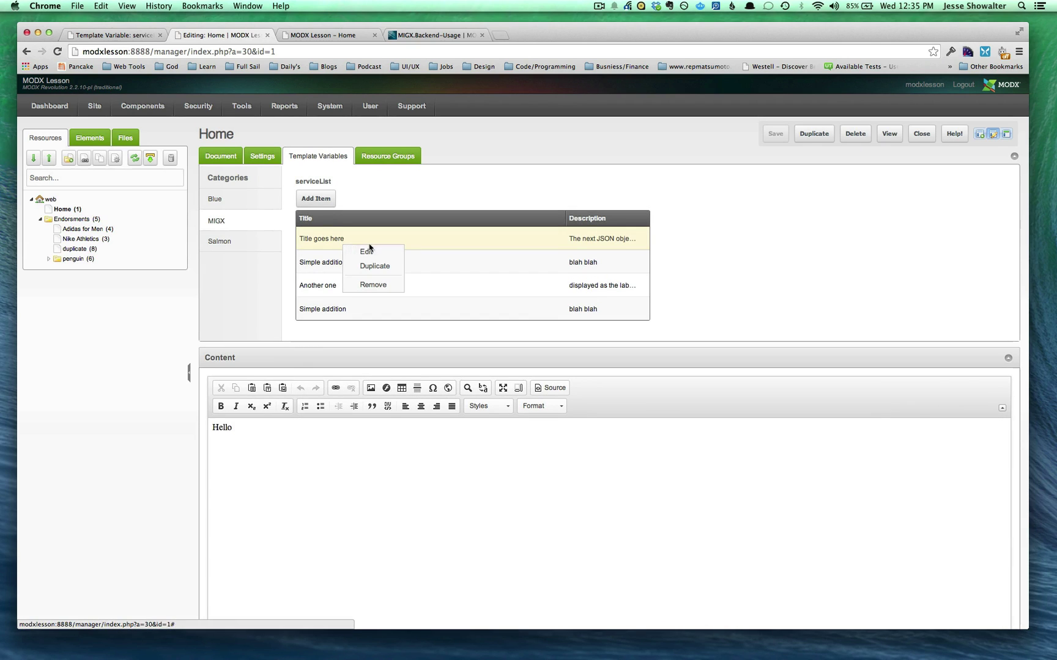
pyautogui.click(370, 252)
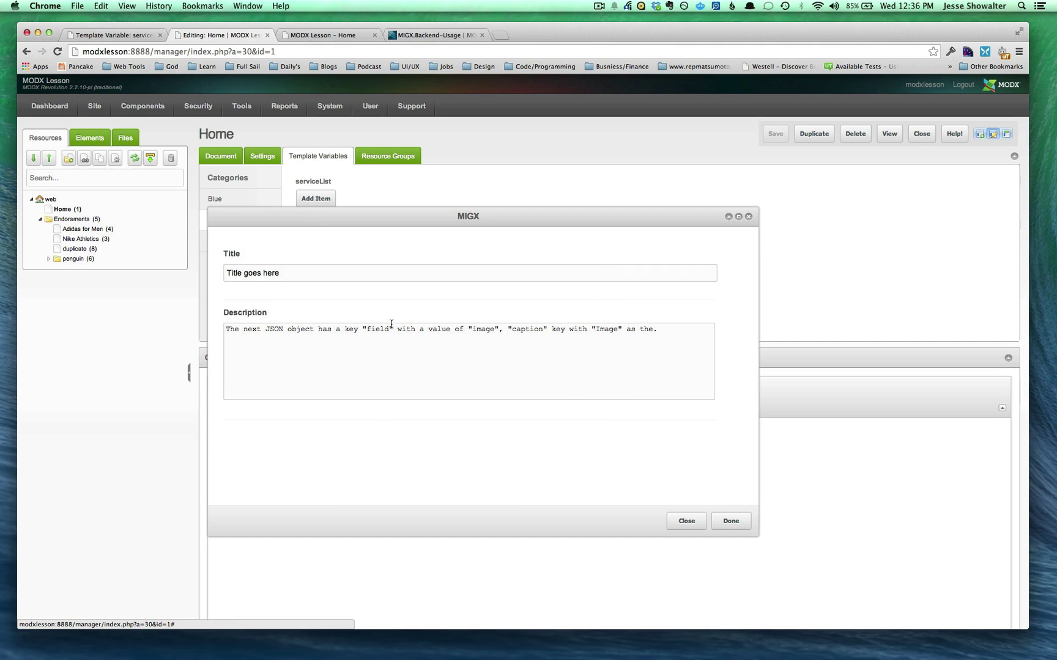
pyautogui.press('super+1')
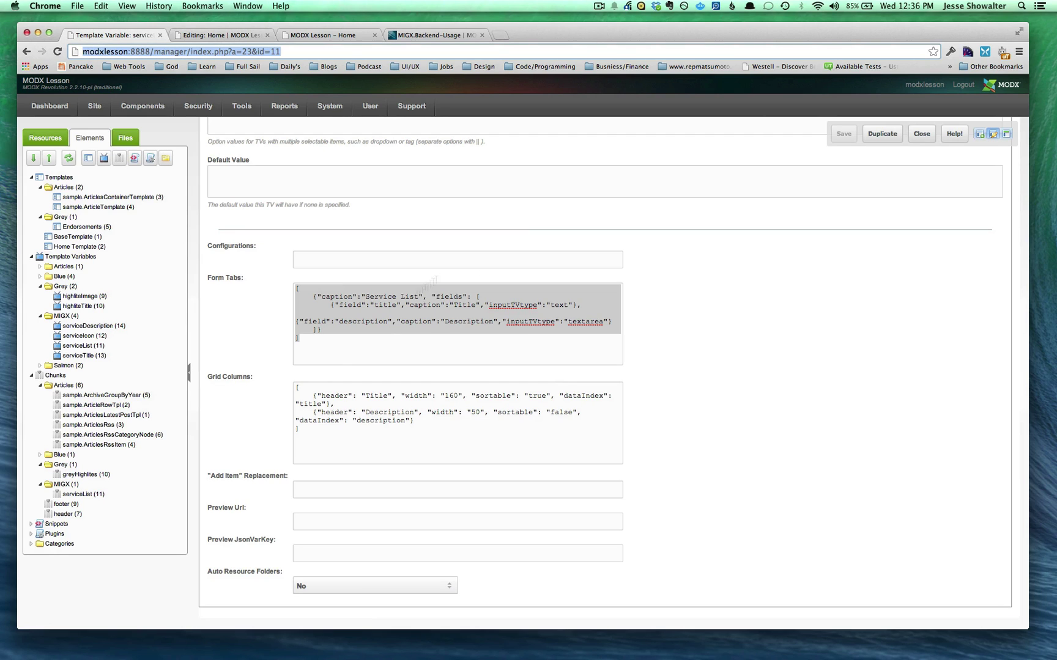
# Highlight the Service List caption, the title and description field keys, and the Title caption in Form Tabs.
pyautogui.click(342, 344)
pyautogui.moveTo(309, 298); pyautogui.dragTo(454, 298)
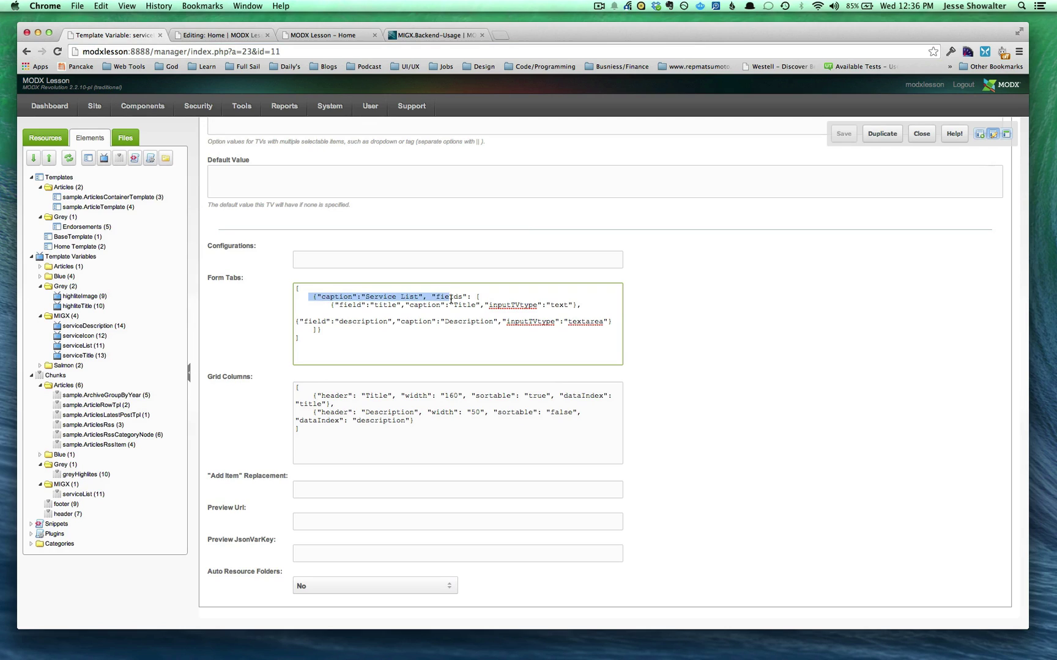
pyautogui.press('super+2')
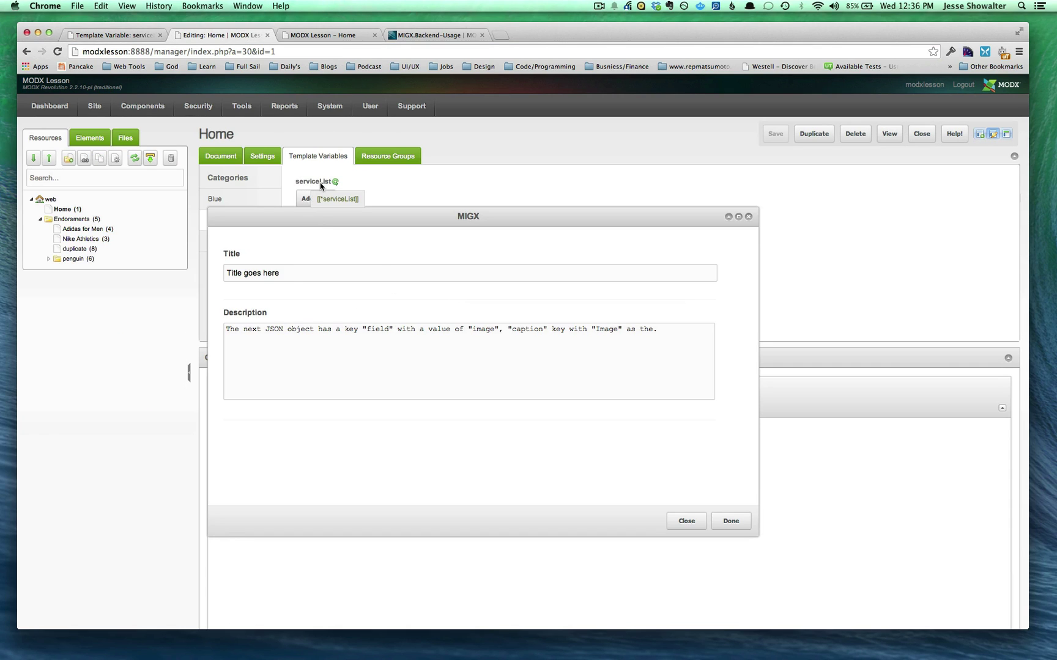
pyautogui.press('super+1')
pyautogui.doubleClick(351, 306)
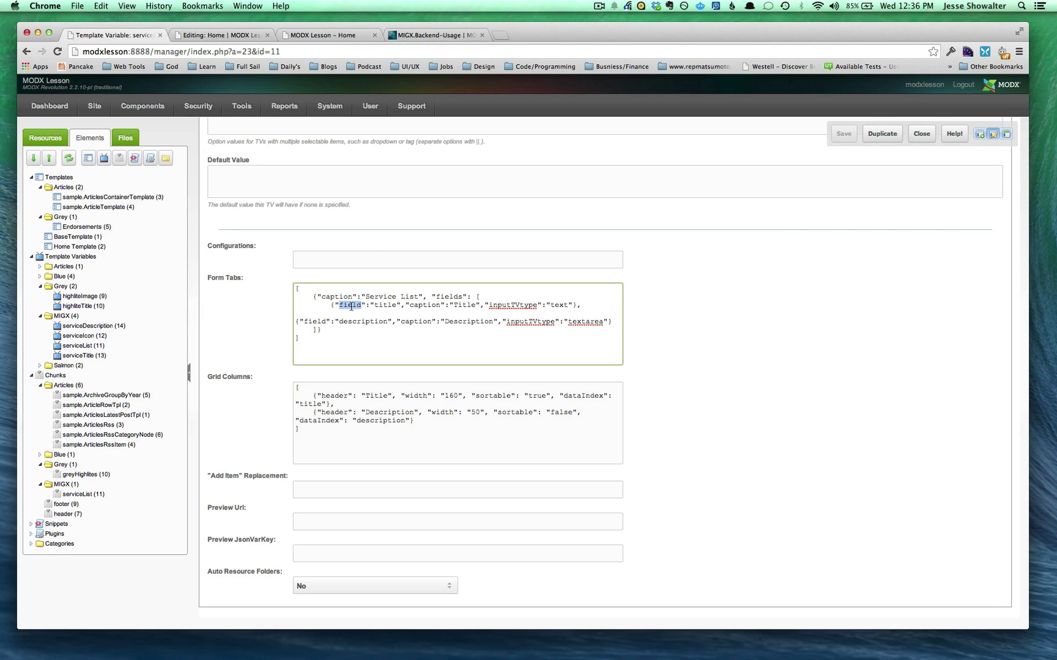
pyautogui.doubleClick(313, 322)
pyautogui.doubleClick(384, 305)
pyautogui.doubleClick(367, 326)
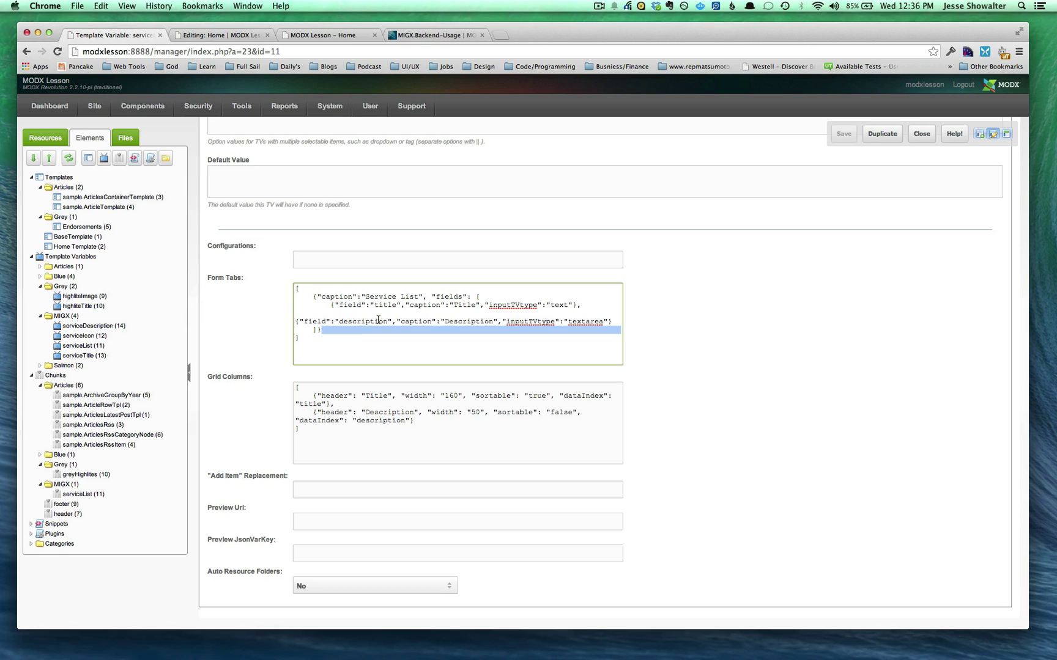
pyautogui.doubleClick(378, 321)
pyautogui.doubleClick(463, 305)
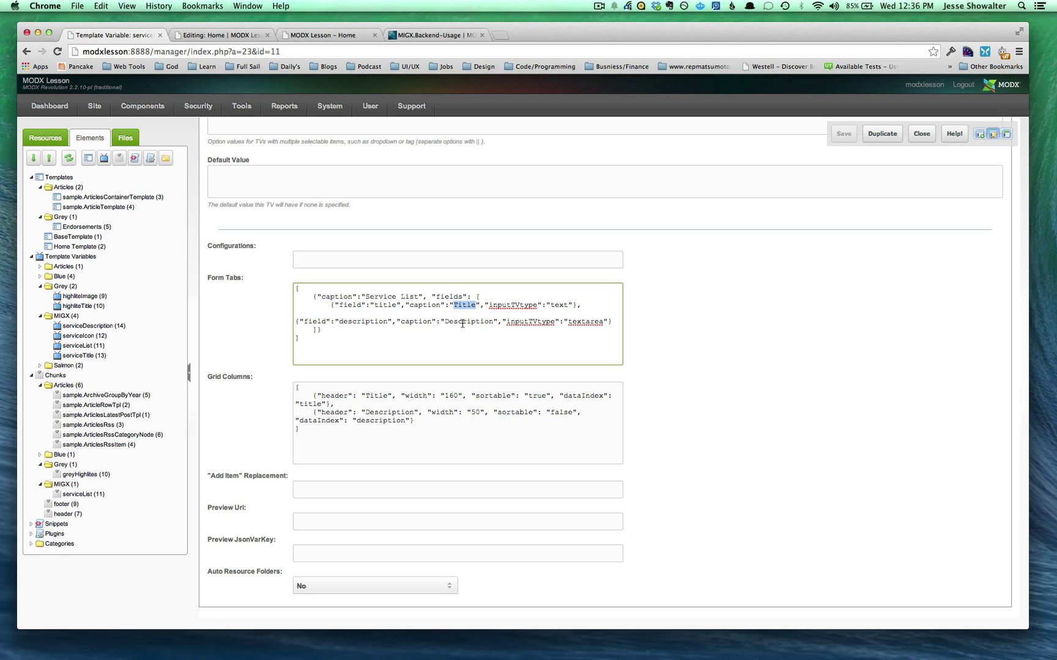
# Match the Title field in the MIGX dialog, select the Grid Columns JSON, then close the dialog.
pyautogui.press('super+alt+Right')
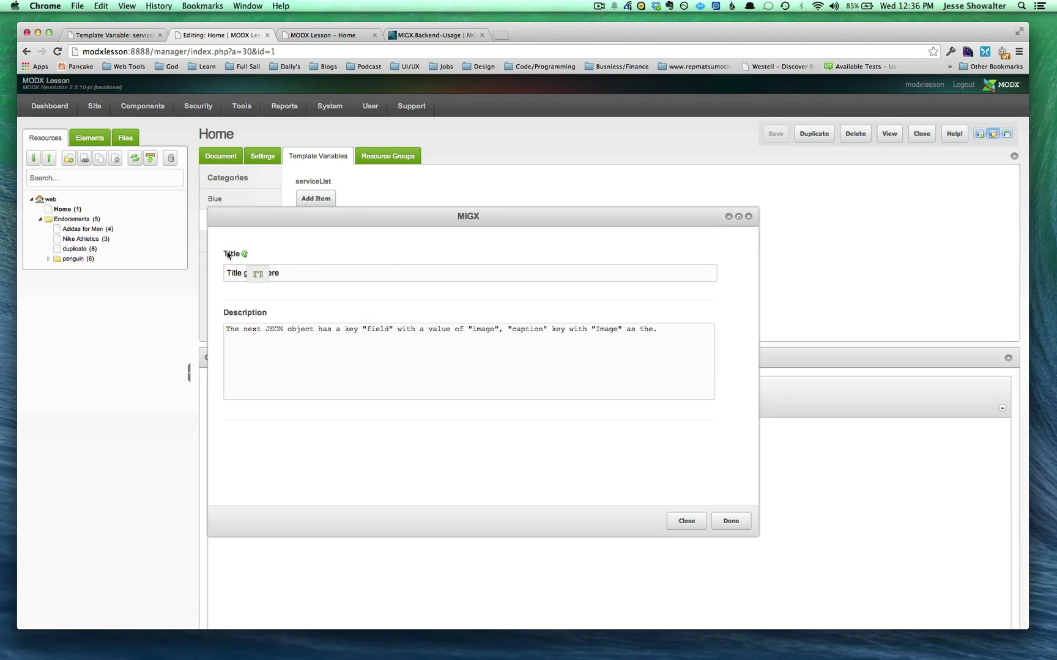
pyautogui.click(228, 273)
pyautogui.moveTo(231, 265); pyautogui.dragTo(224, 245)
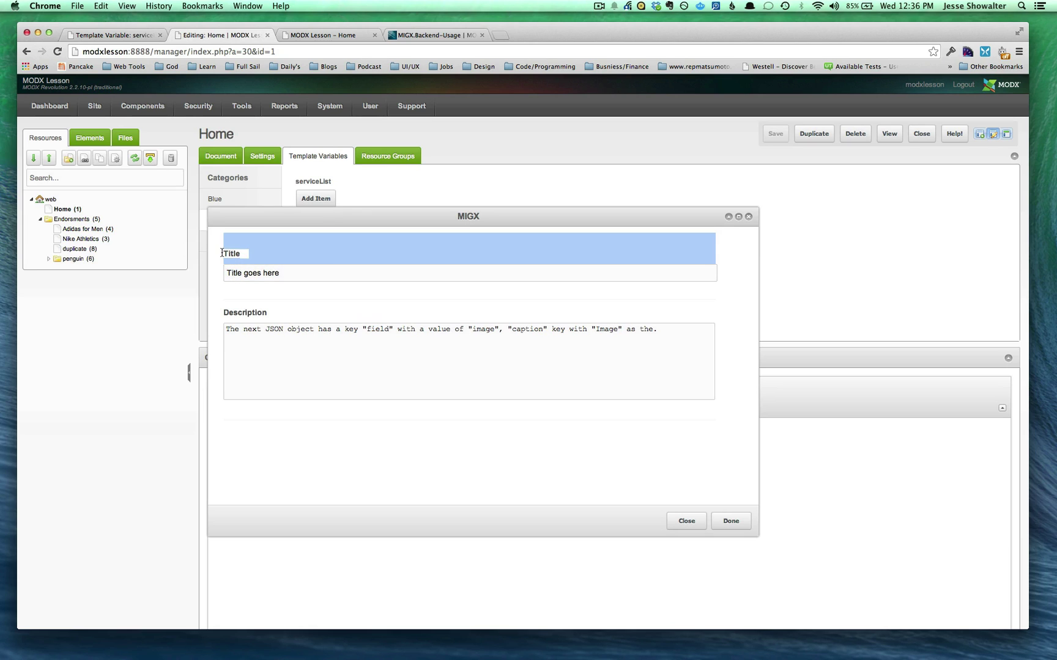
pyautogui.press('super+alt+Left')
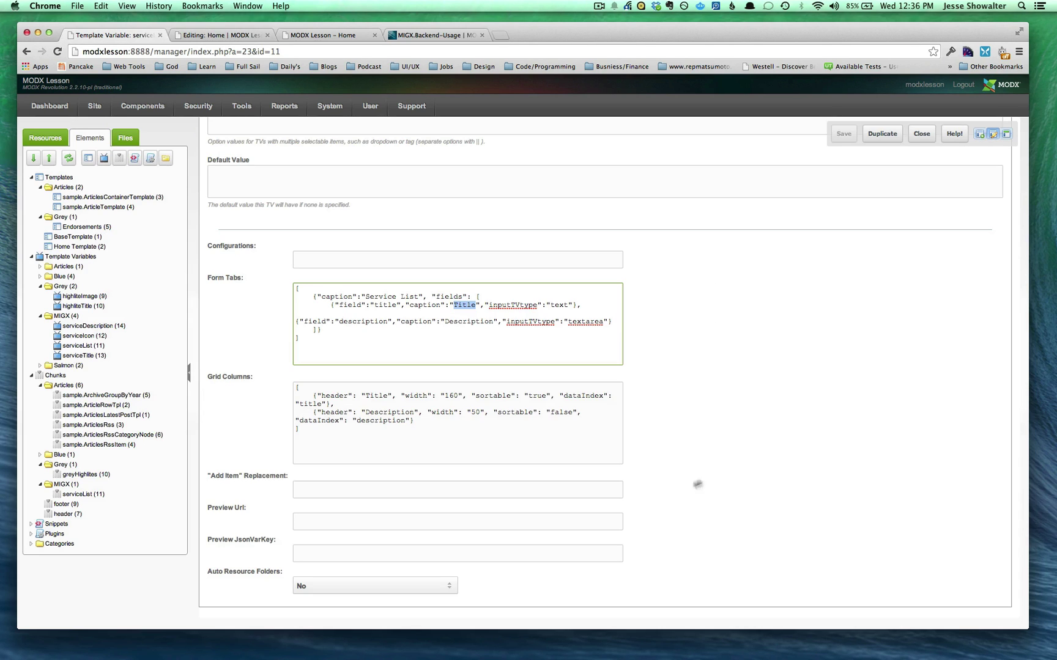
pyautogui.moveTo(345, 442); pyautogui.dragTo(288, 388)
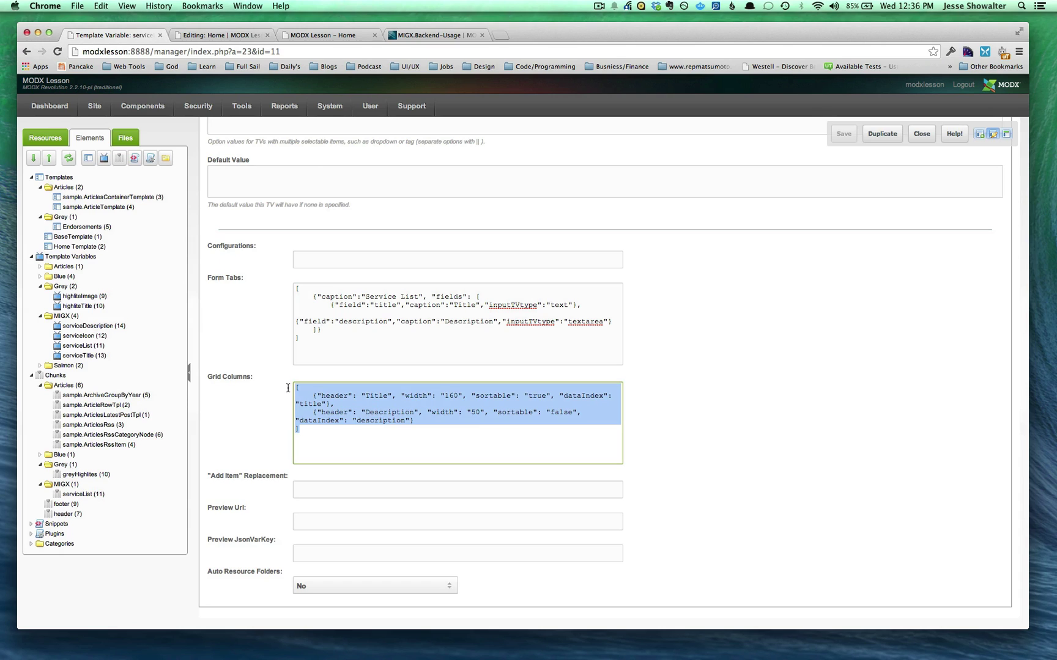
pyautogui.press('super+alt+Right')
pyautogui.click(751, 218)
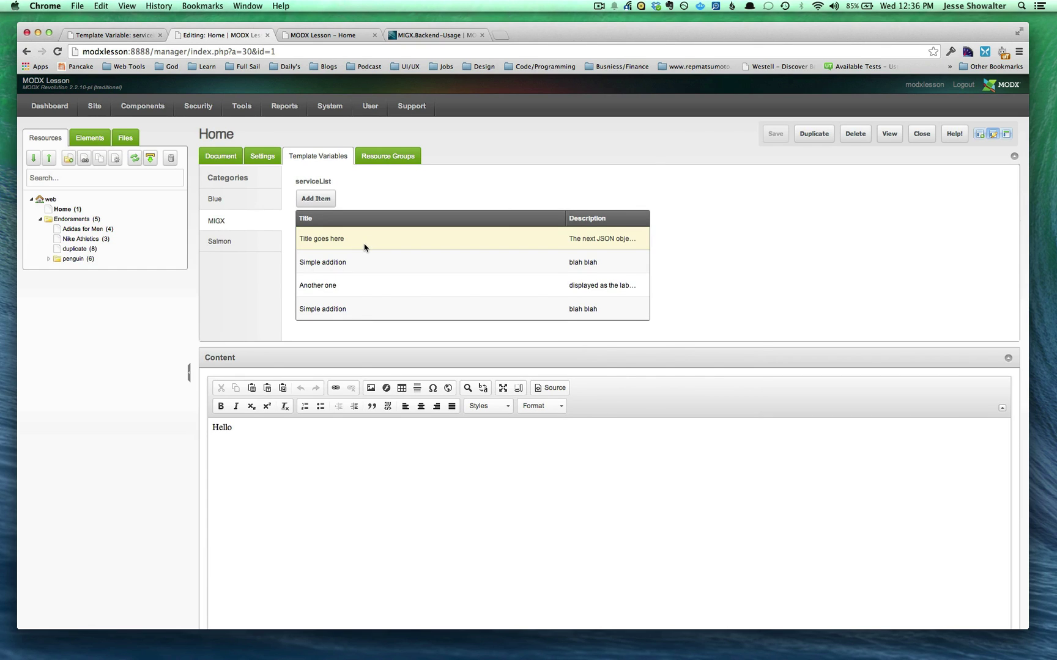
# Read the Grid Columns step in the MIGX docs, then deselect the Grid Columns JSON.
pyautogui.press('super+alt+Right')
pyautogui.press('super+alt+Right')
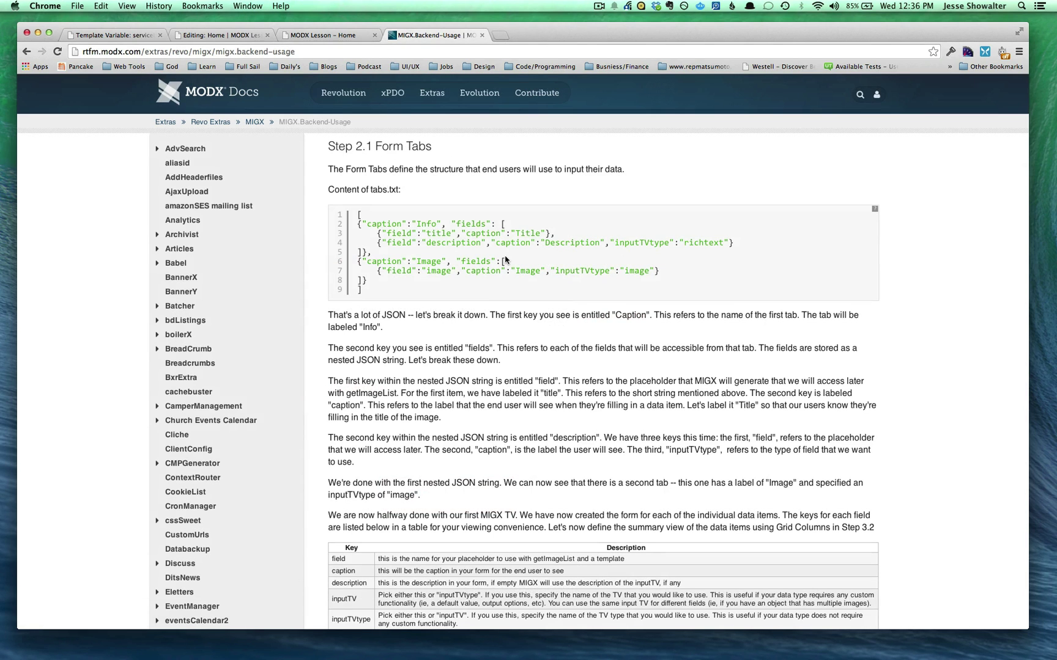
pyautogui.scroll(-10, 389, 307)
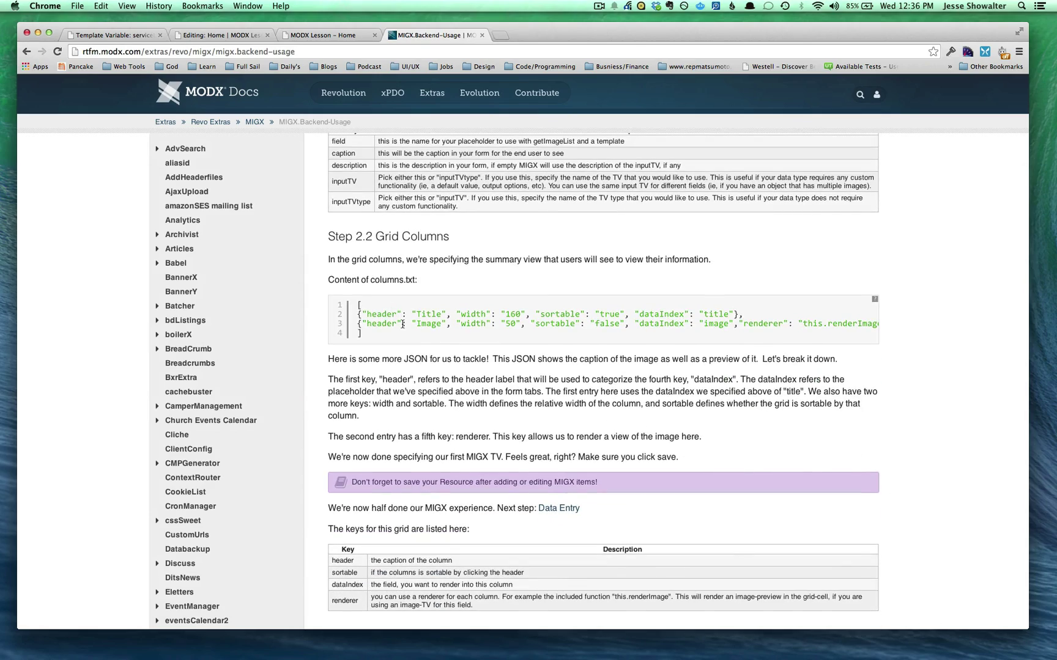
pyautogui.press('super+alt+Left')
pyautogui.press('super+alt+Left')
pyautogui.press('super+alt+Left')
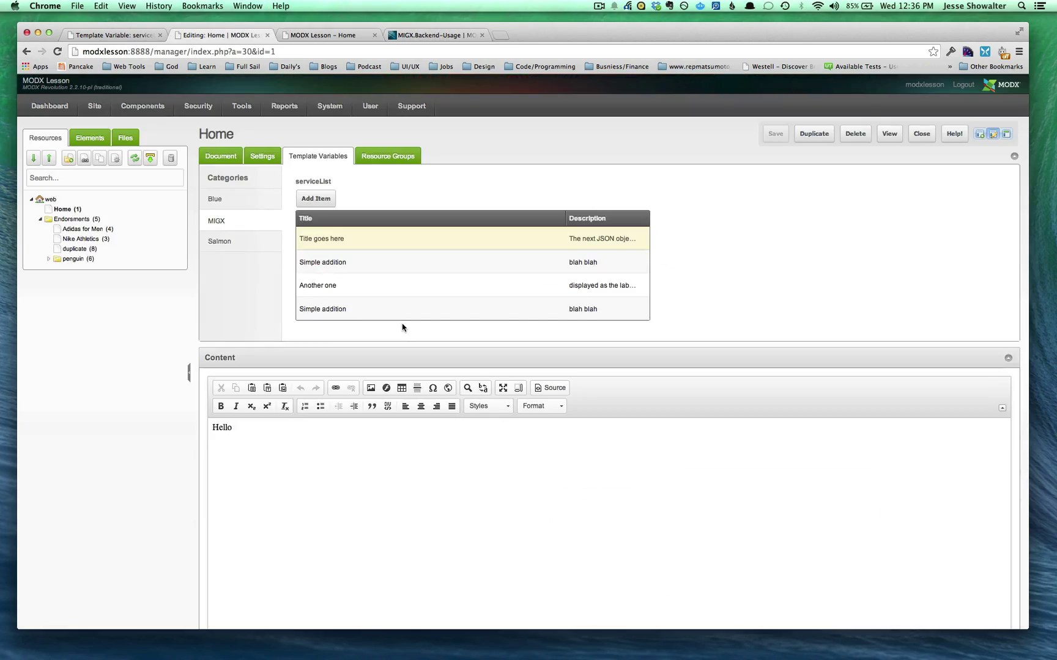
pyautogui.click(370, 396)
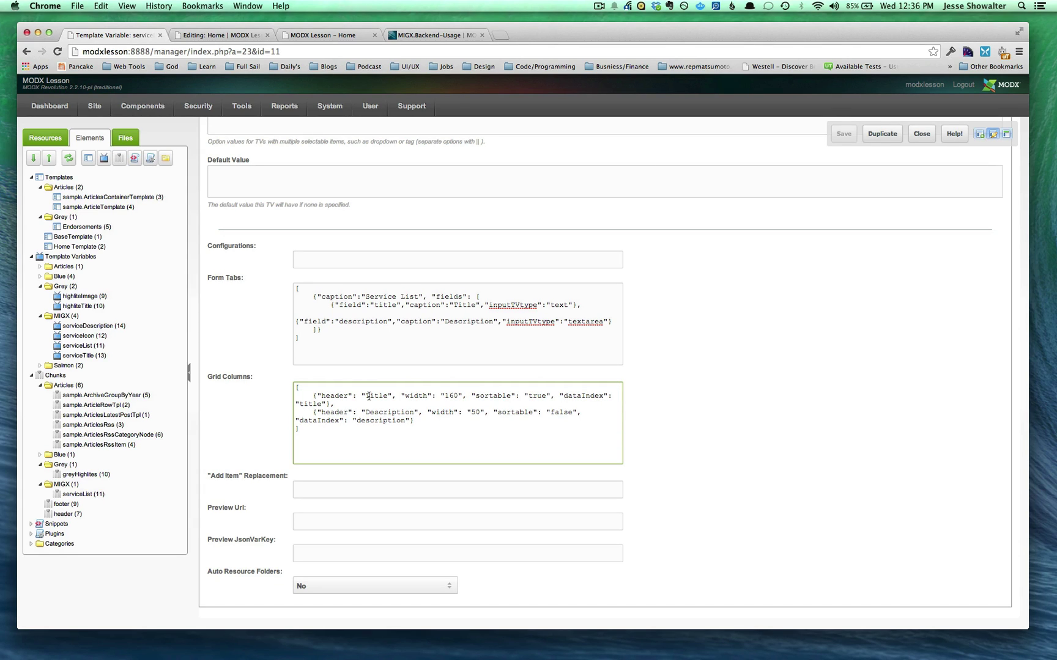
# Highlight the Title caption, title and description fields in Form Tabs and their matching Grid Columns dataIndex values.
pyautogui.click(459, 305)
pyautogui.doubleClick(460, 305)
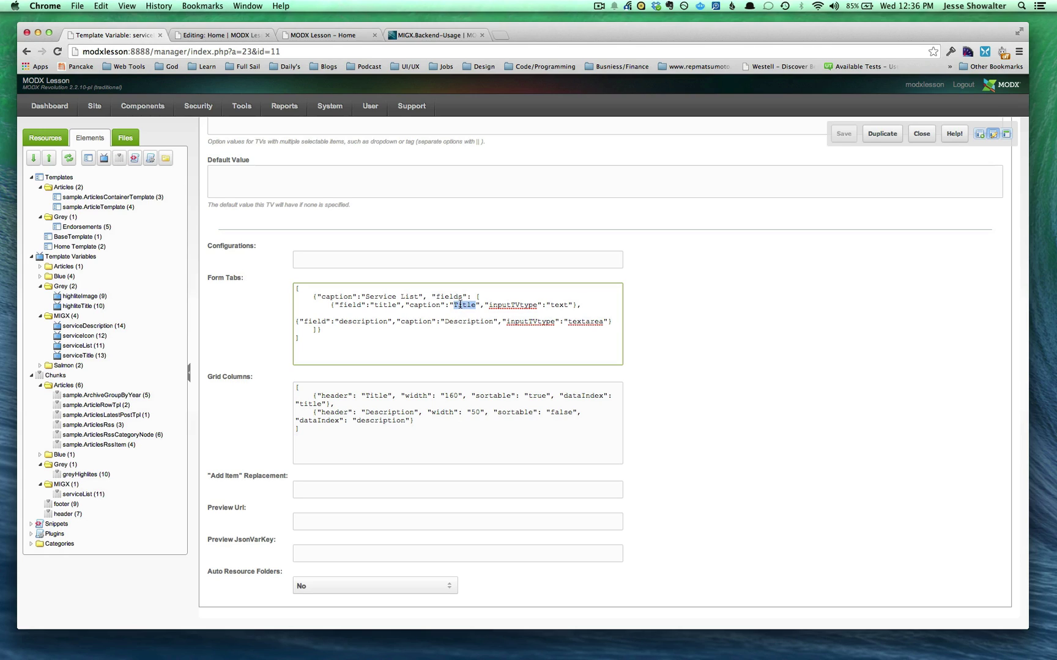
pyautogui.doubleClick(383, 305)
pyautogui.doubleClick(370, 322)
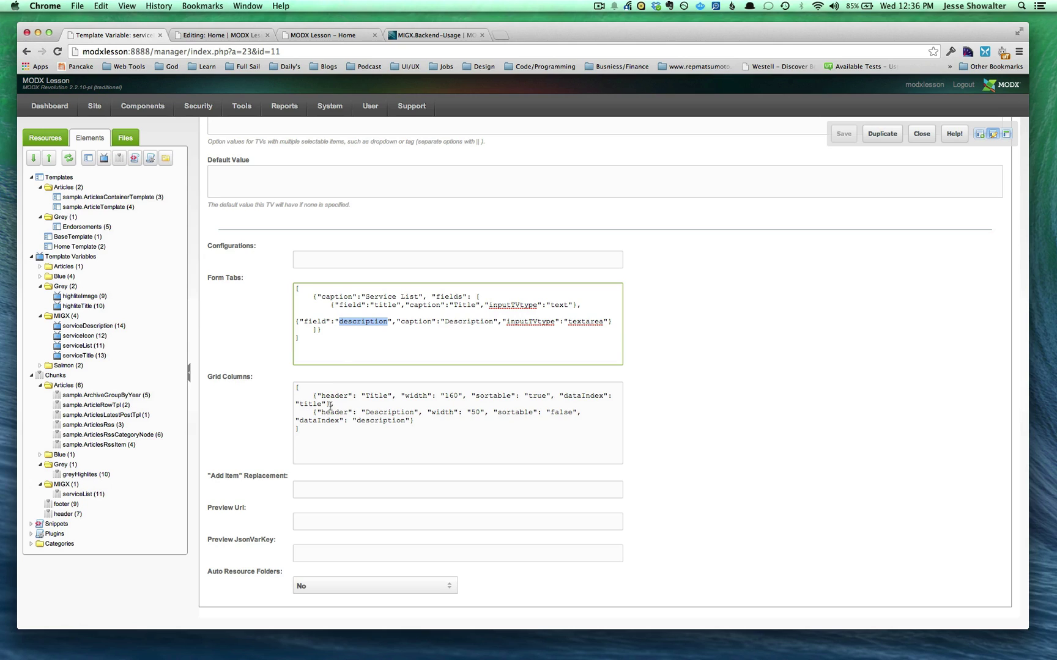
pyautogui.doubleClick(372, 420)
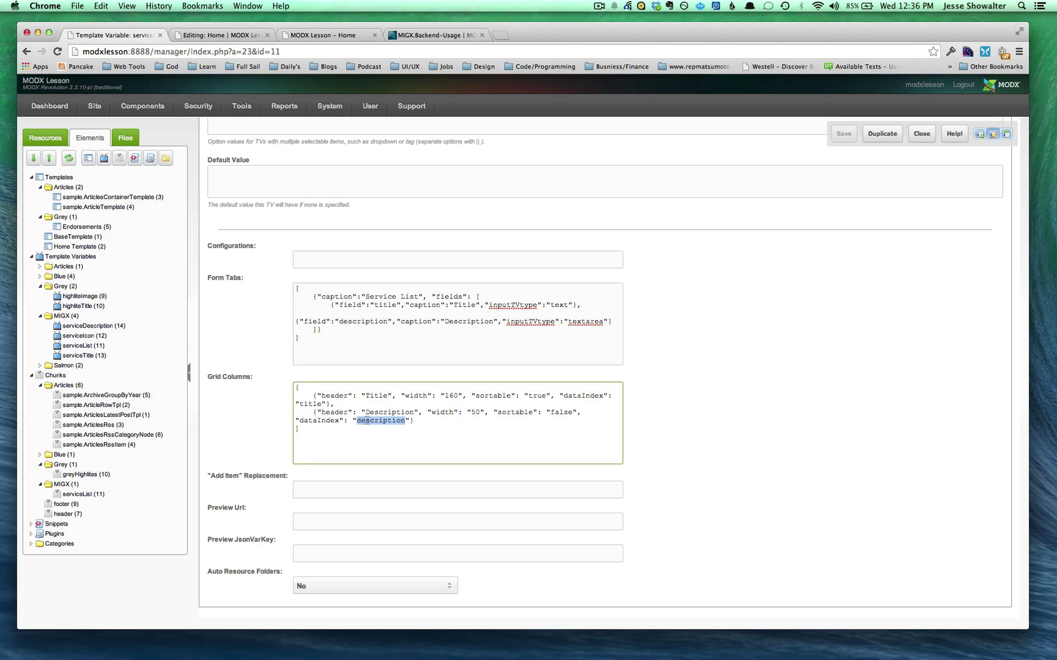
pyautogui.doubleClick(310, 404)
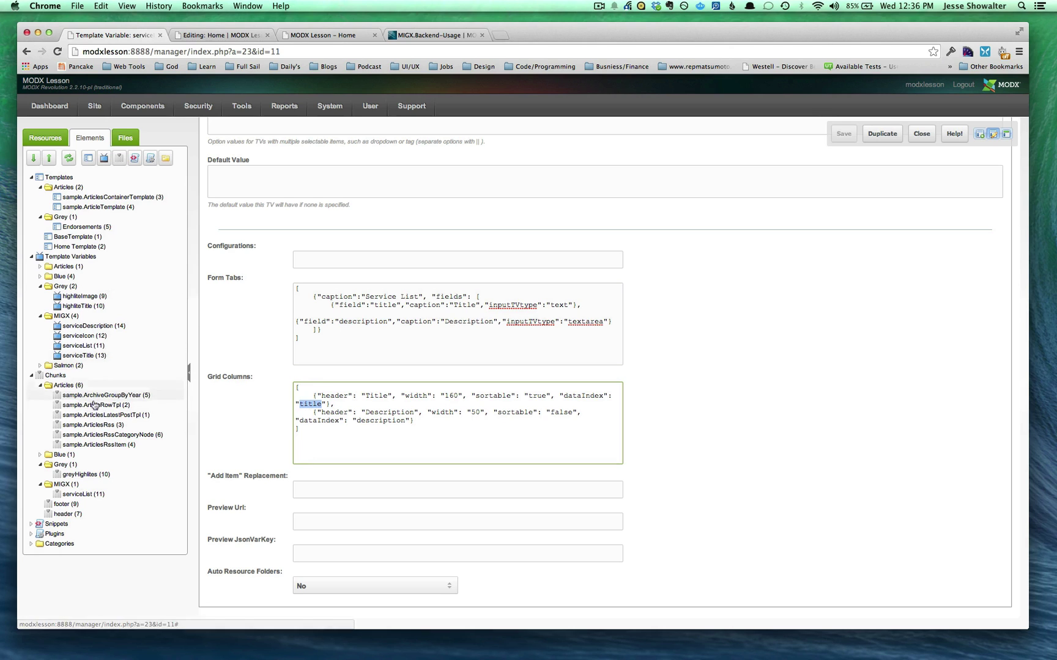
# Open the Home Template, then the serviceList chunk from the Elements tree.
pyautogui.click(65, 247)
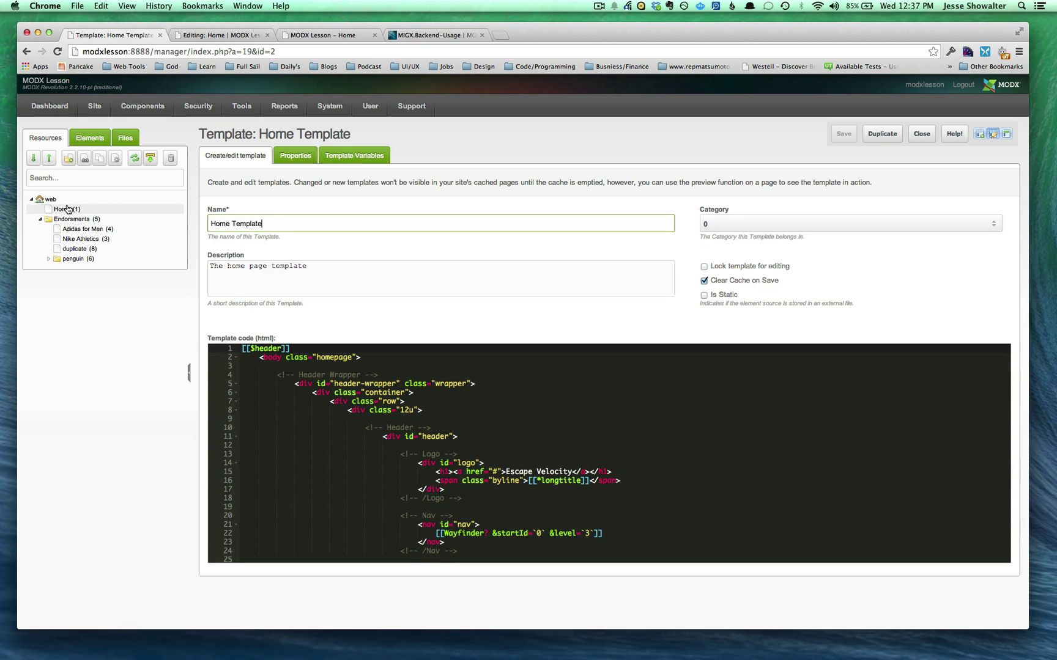
pyautogui.click(90, 137)
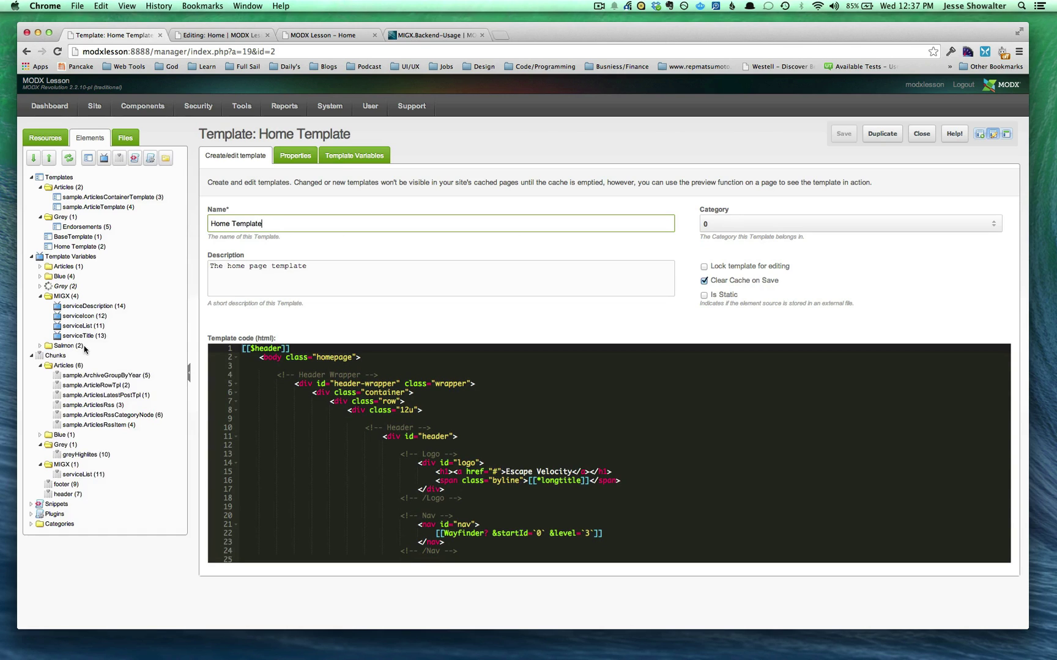
pyautogui.click(77, 495)
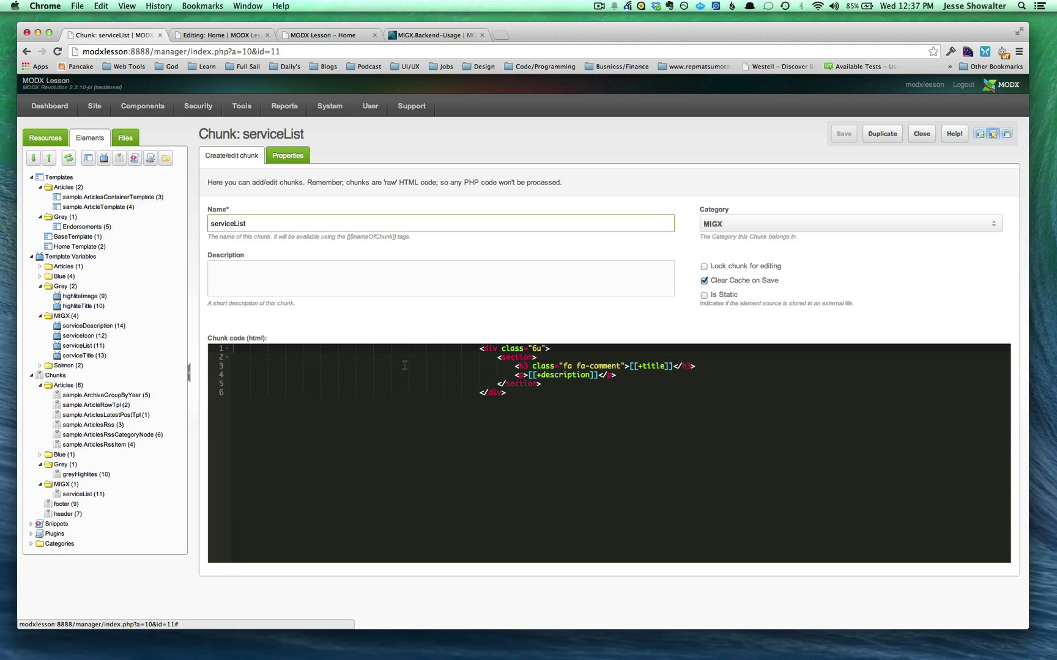
# Highlight the chunk's [[+description]] and [[+title]] placeholders, then return to the Home resource editor.
pyautogui.doubleClick(569, 376)
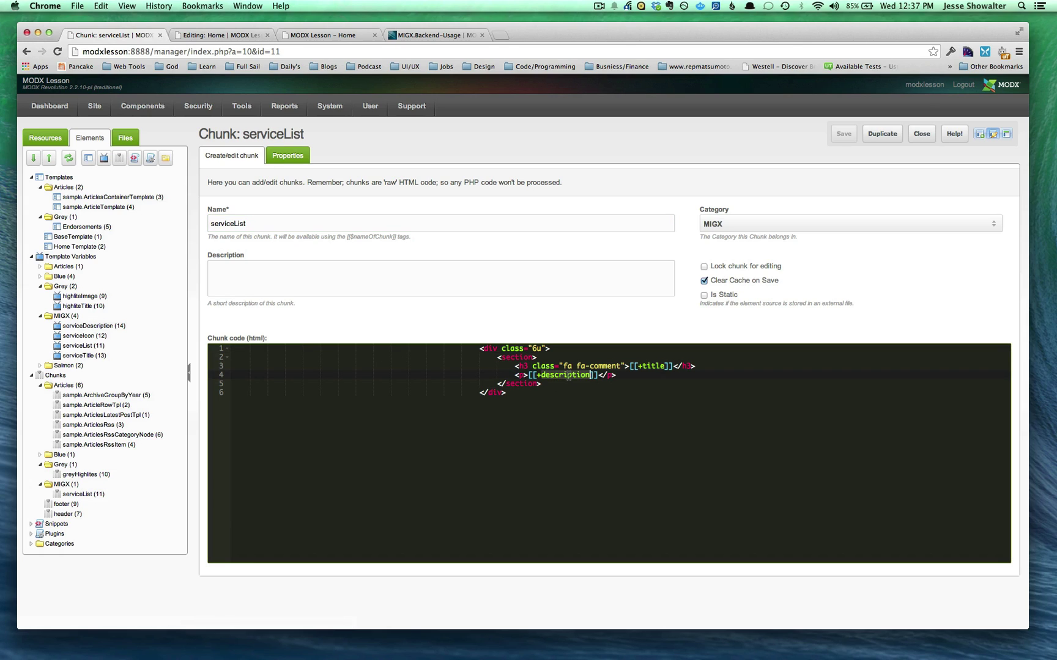
pyautogui.doubleClick(655, 365)
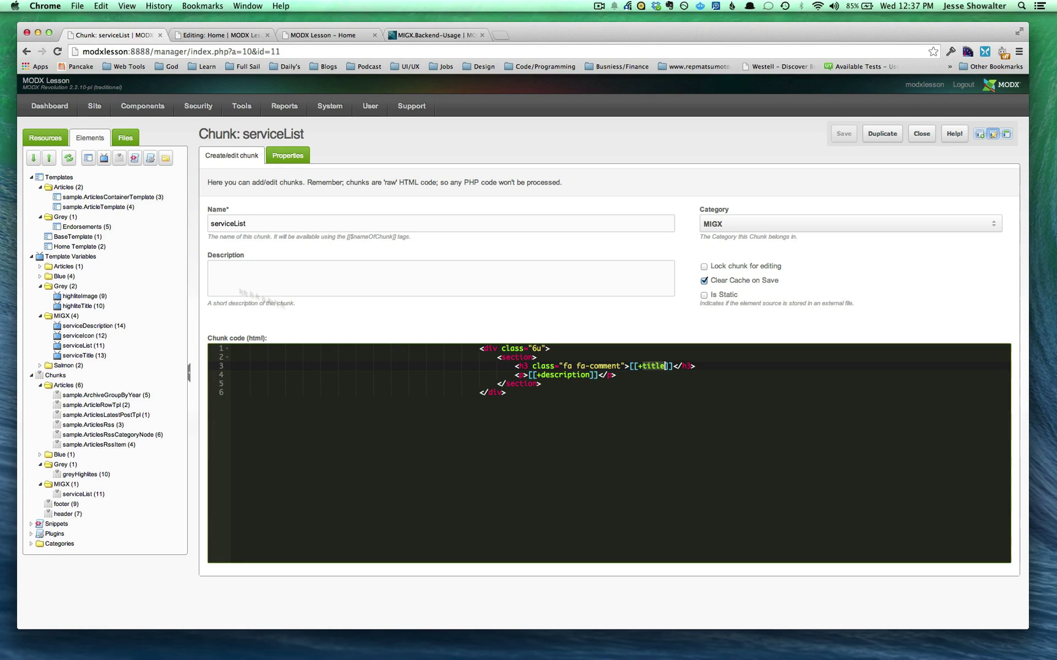
pyautogui.moveTo(543, 399); pyautogui.dragTo(473, 347)
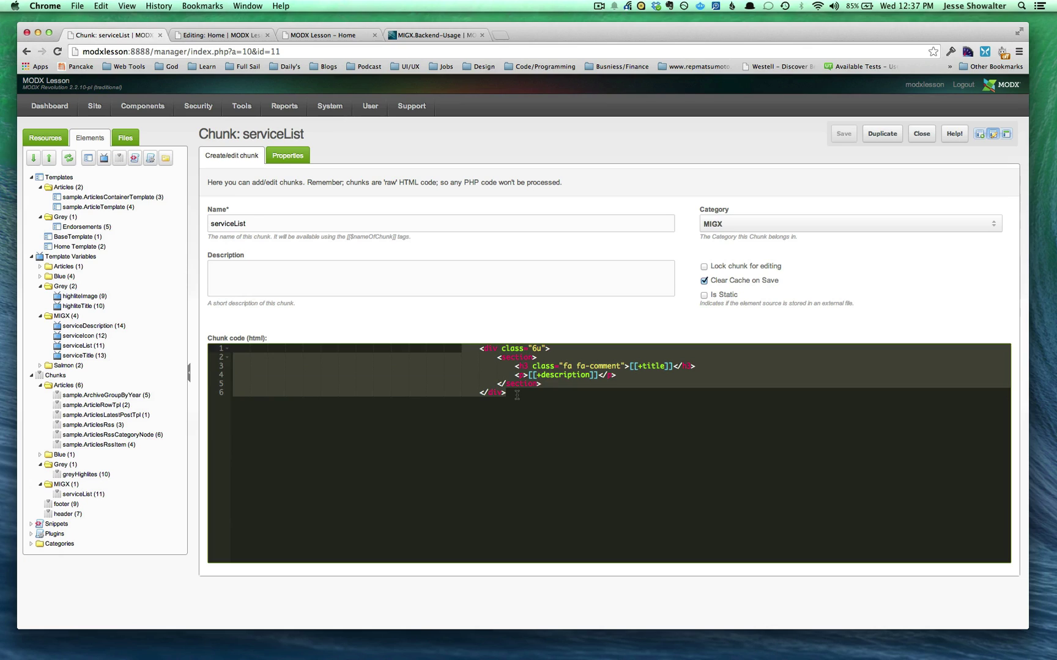
pyautogui.click(542, 375)
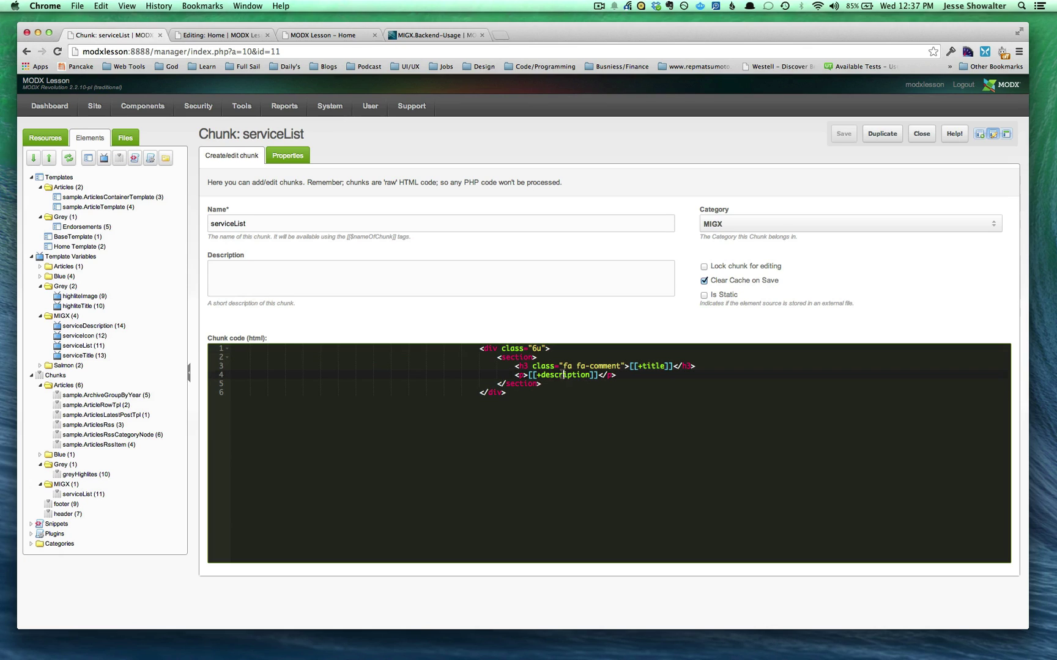
pyautogui.click(642, 366)
pyautogui.press('super+alt+Right')
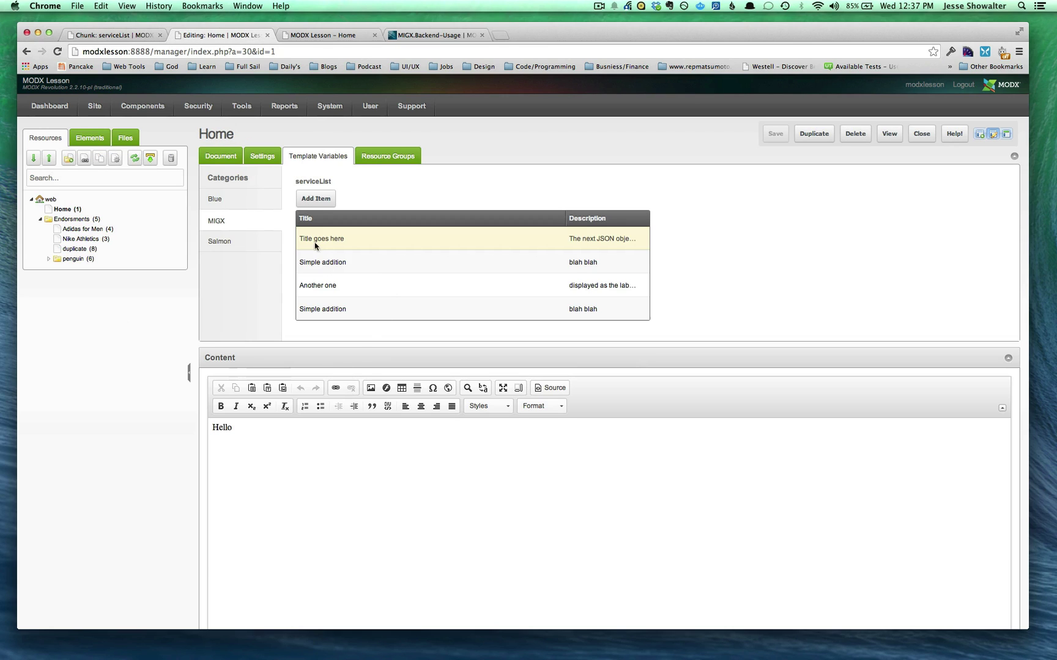
# Switch to the MODX Lesson home page tab to see the four rendered service items.
pyautogui.press('super+alt+Right')
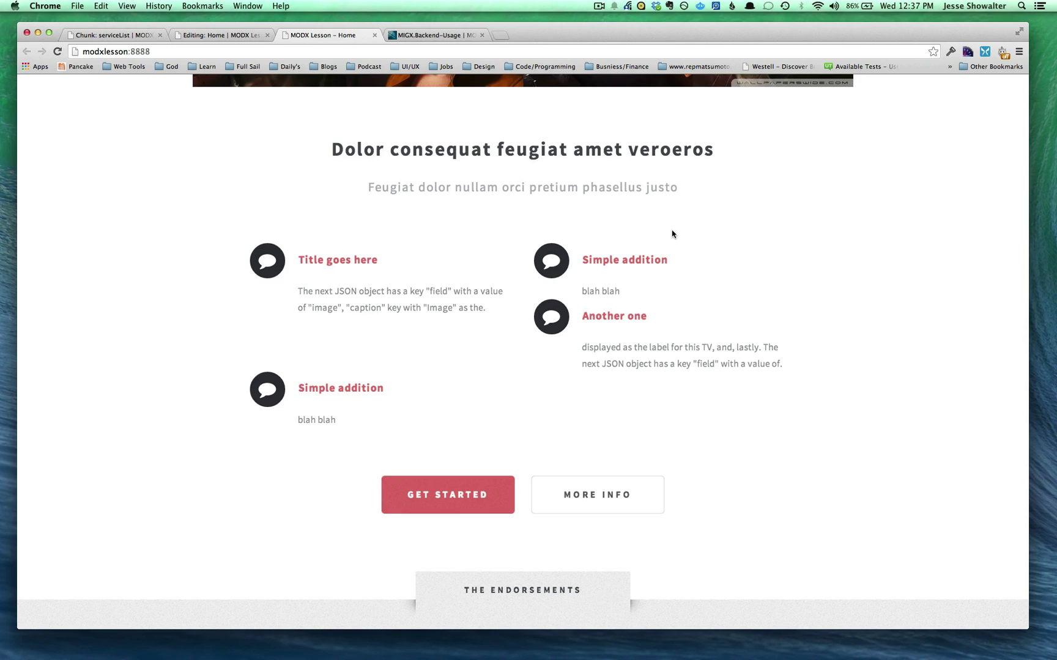